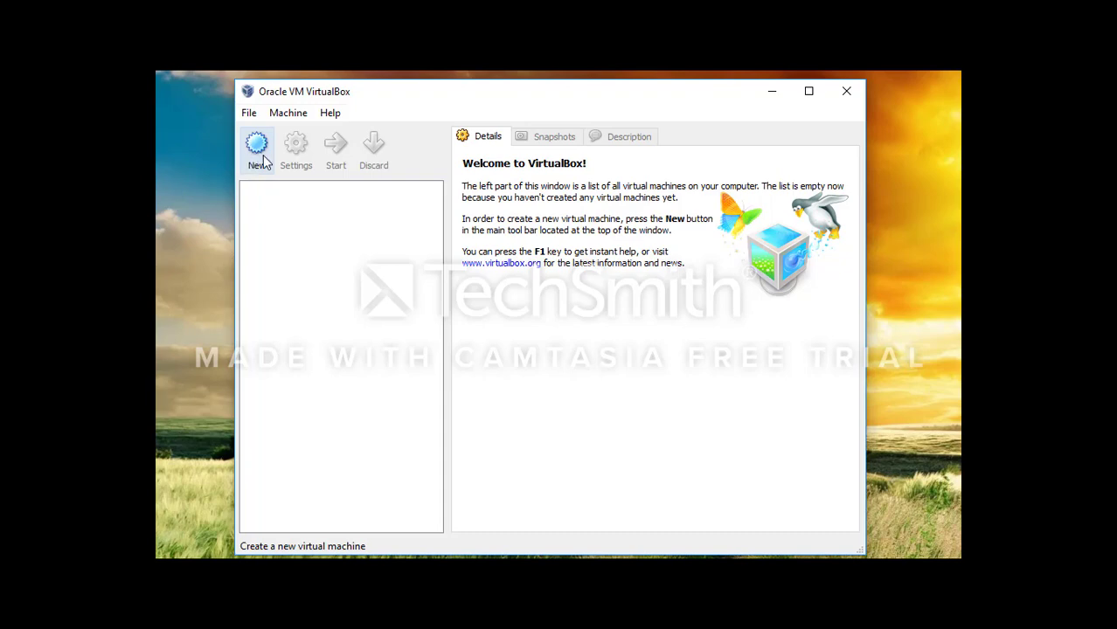
Step: Create a Linux Ubuntu VM named 'ubuntu' with 512 MB memory and a new dynamically expanding disk
click(264, 163)
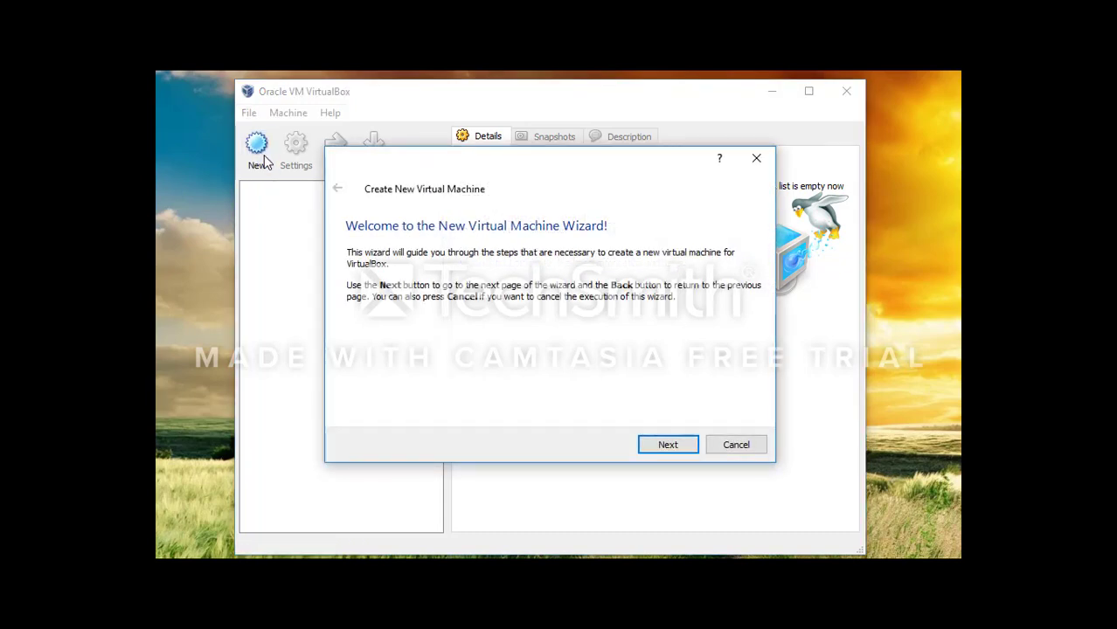
click(664, 447)
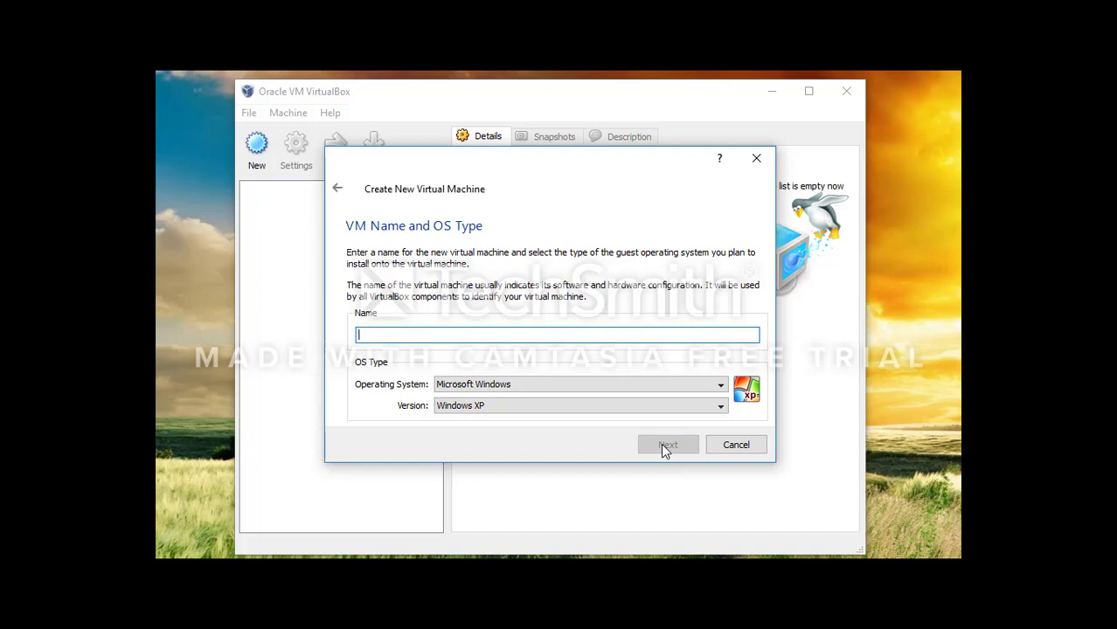
text(ubuntu)
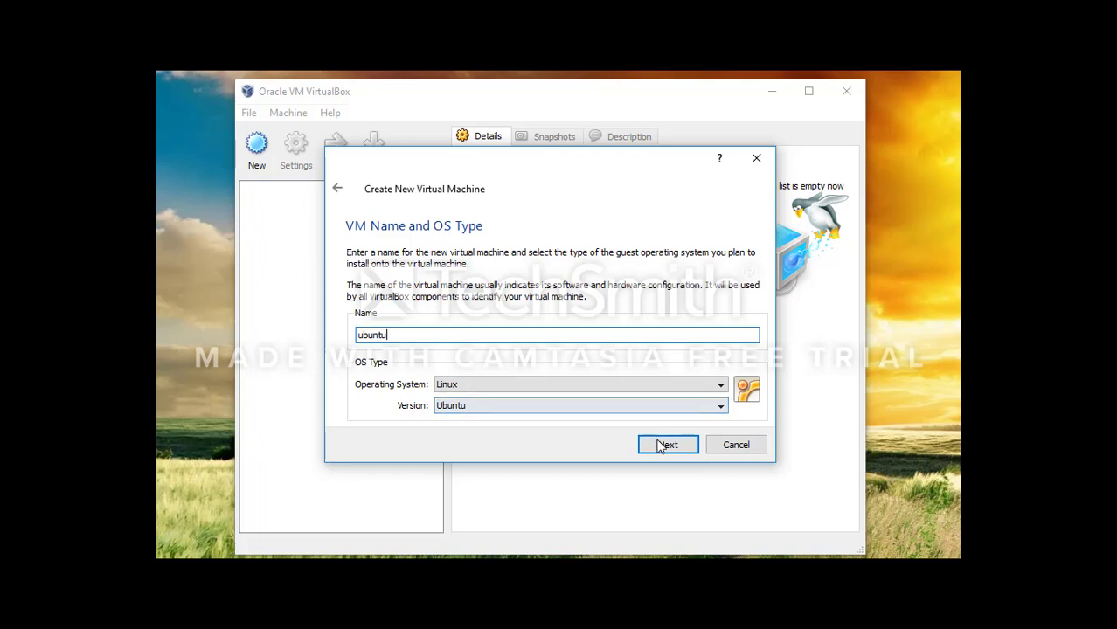
click(667, 445)
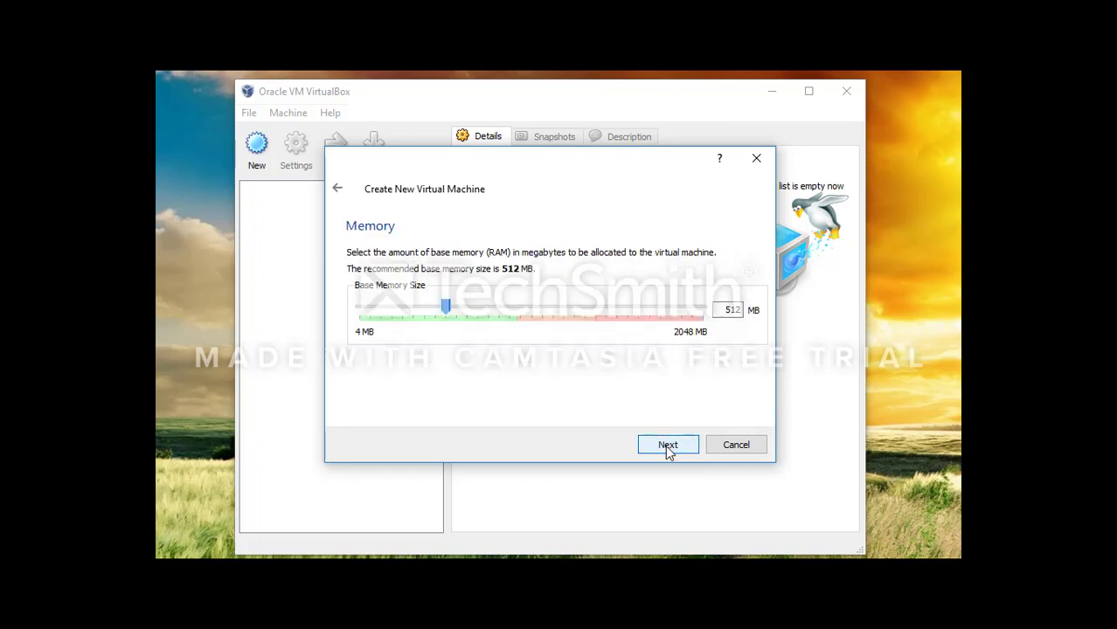
click(667, 446)
click(666, 446)
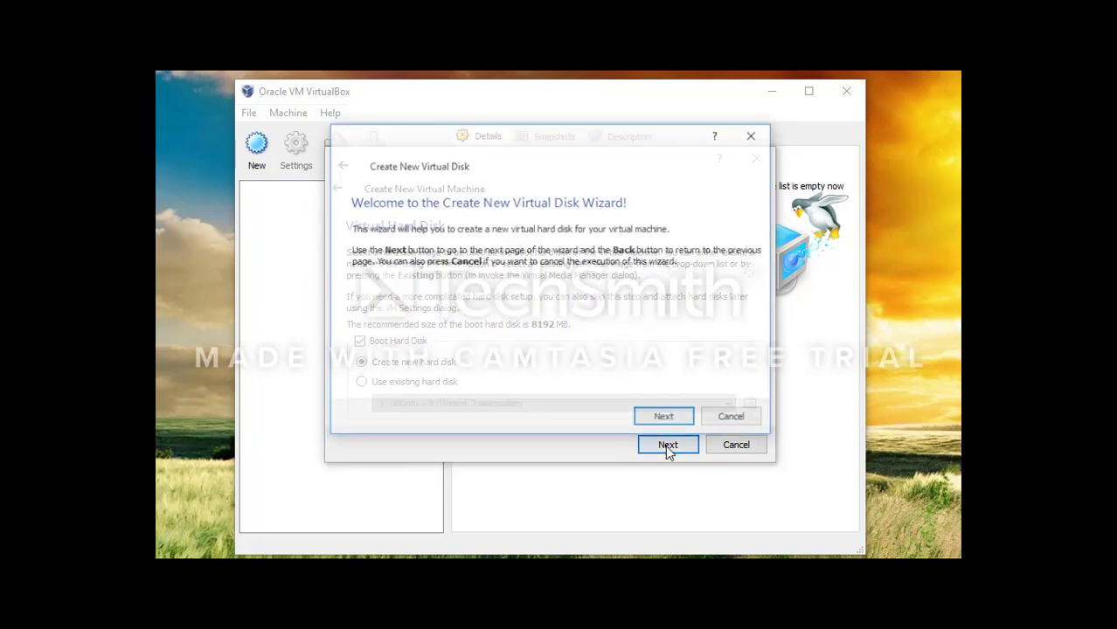
click(666, 420)
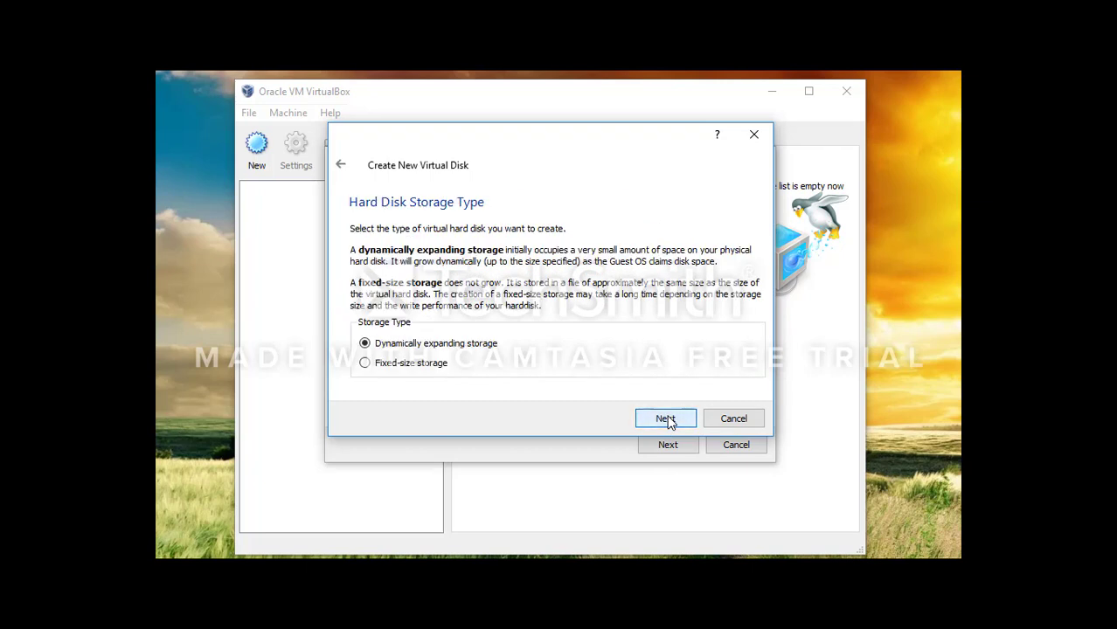
click(666, 419)
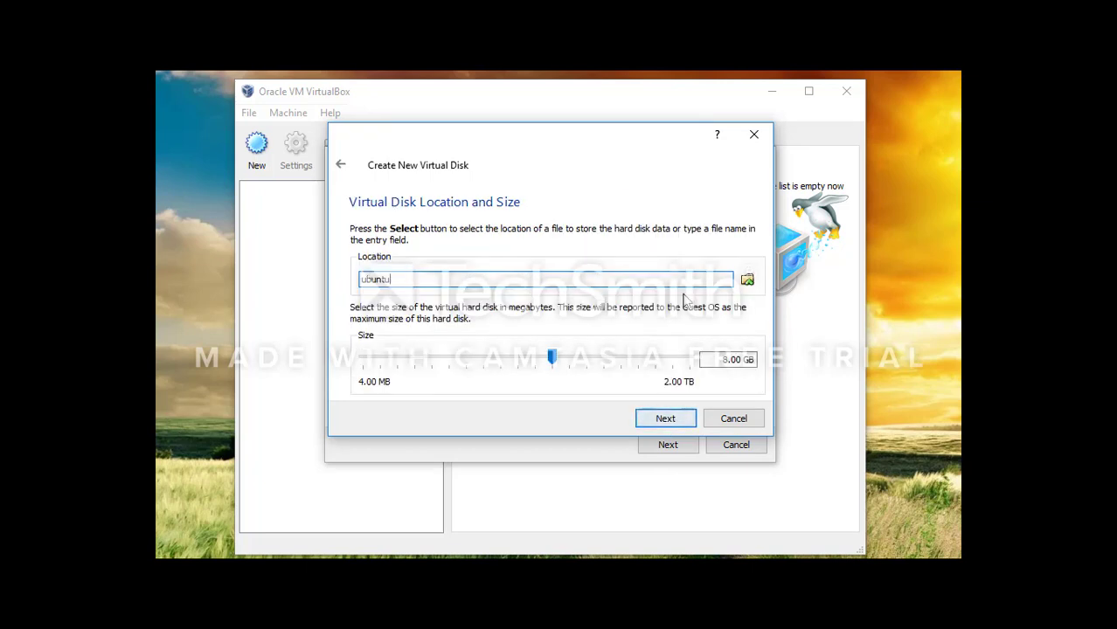
Step: Browse the disk file location to This PC > Data II (E:)
click(748, 281)
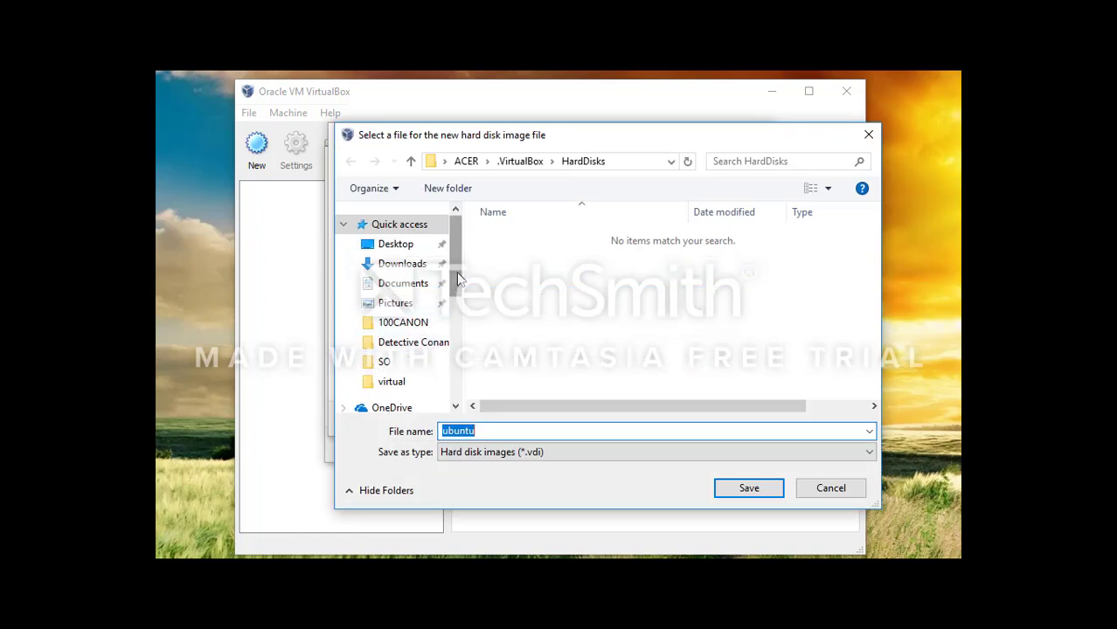
drag(461, 284, 464, 324)
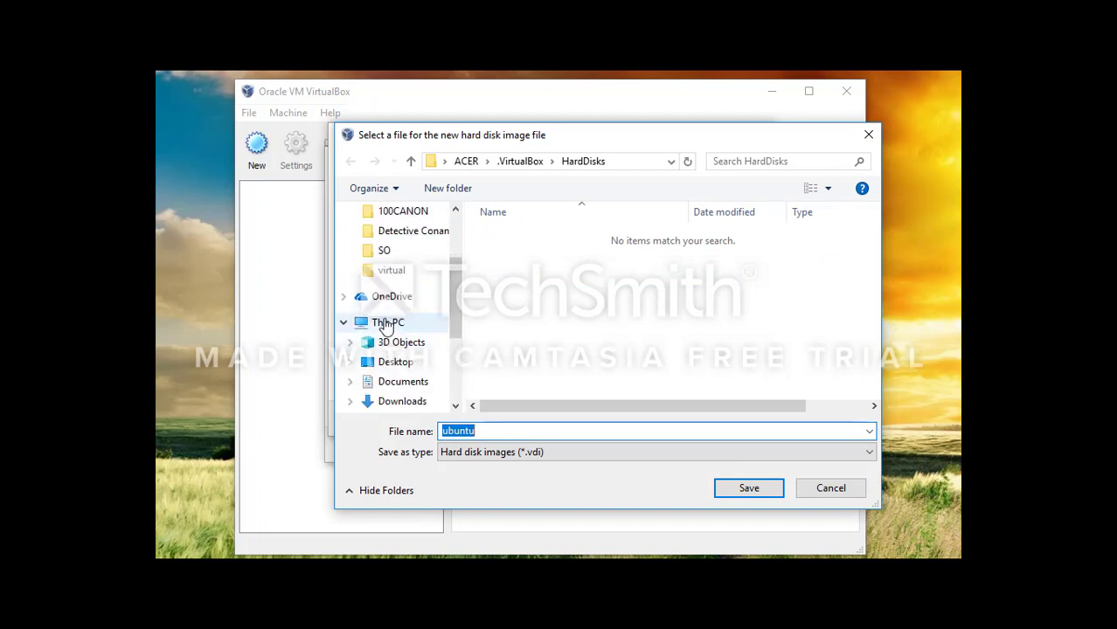
click(388, 324)
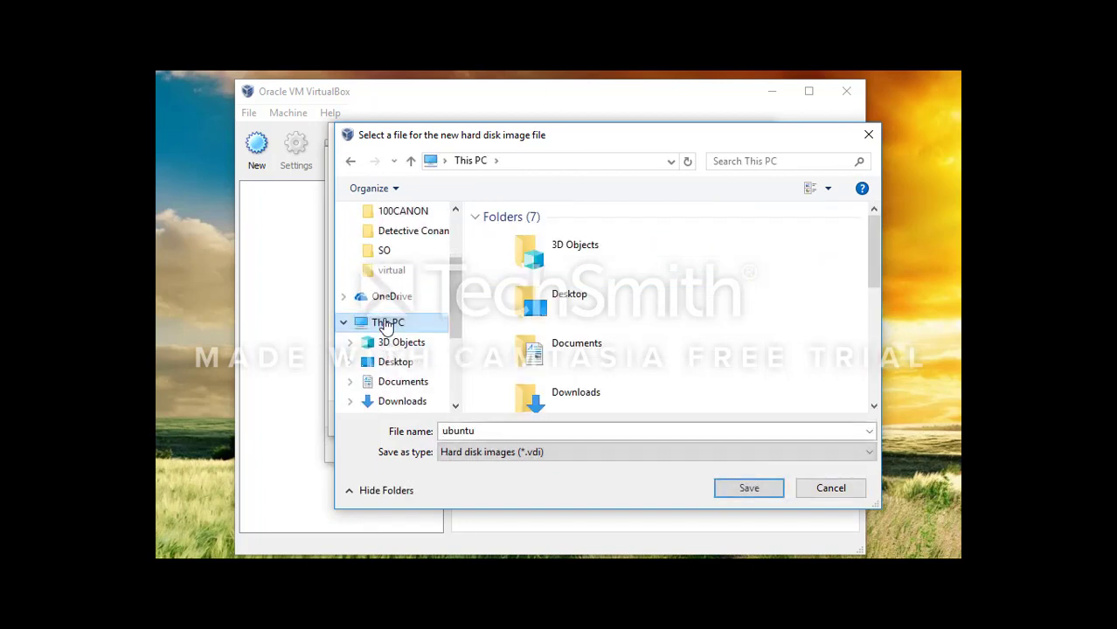
drag(874, 259, 871, 391)
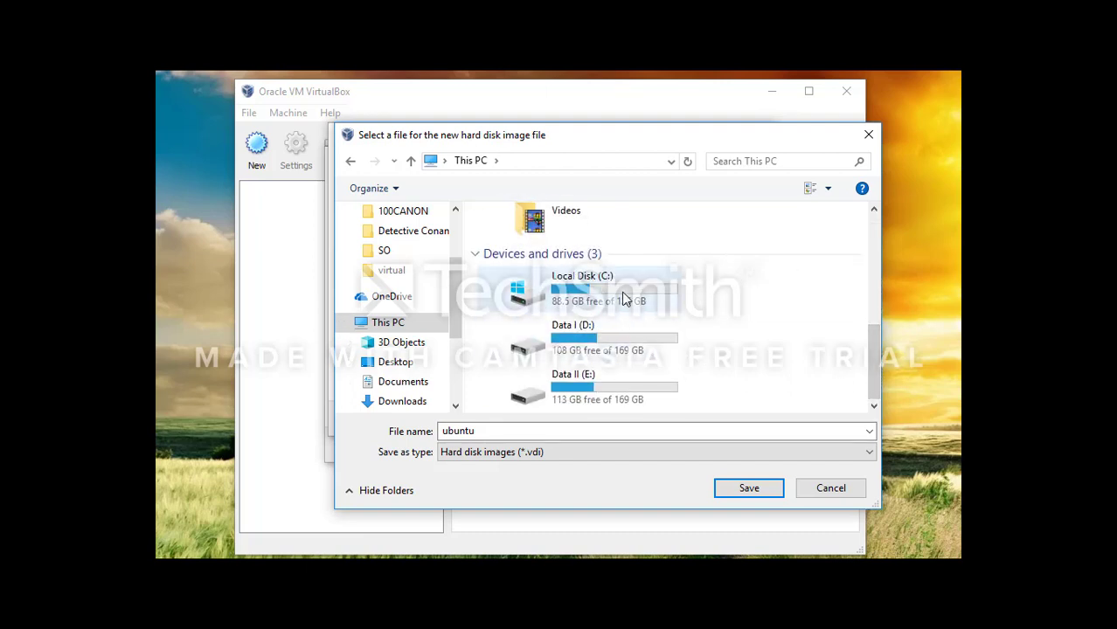
double_click(588, 387)
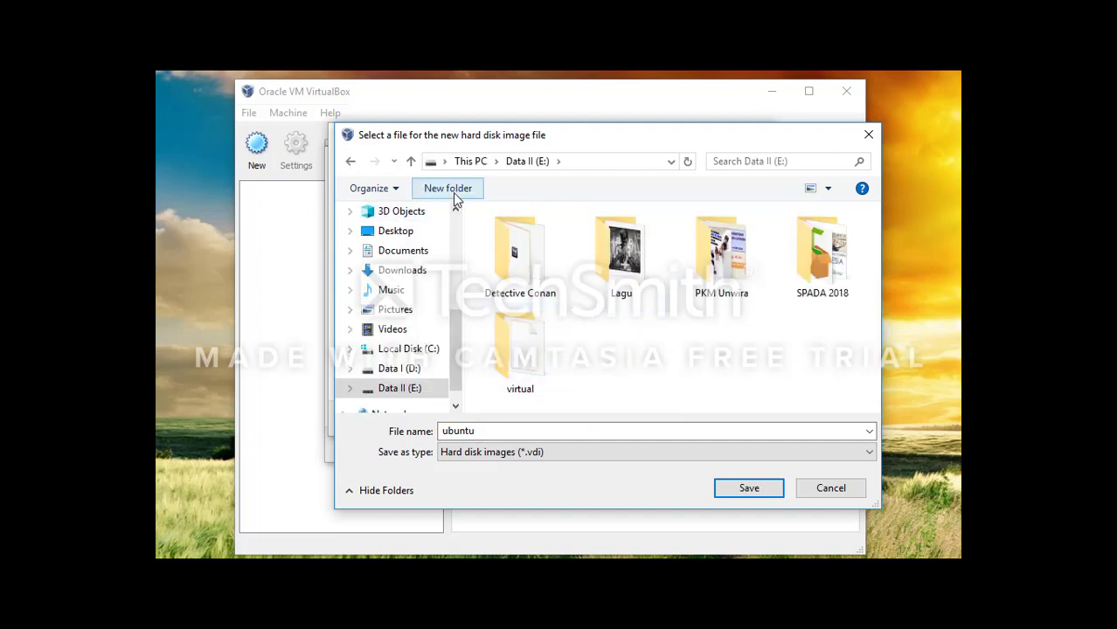
Step: Create a 'virtual box' folder on E: and save ubuntu.vdi inside it
click(452, 193)
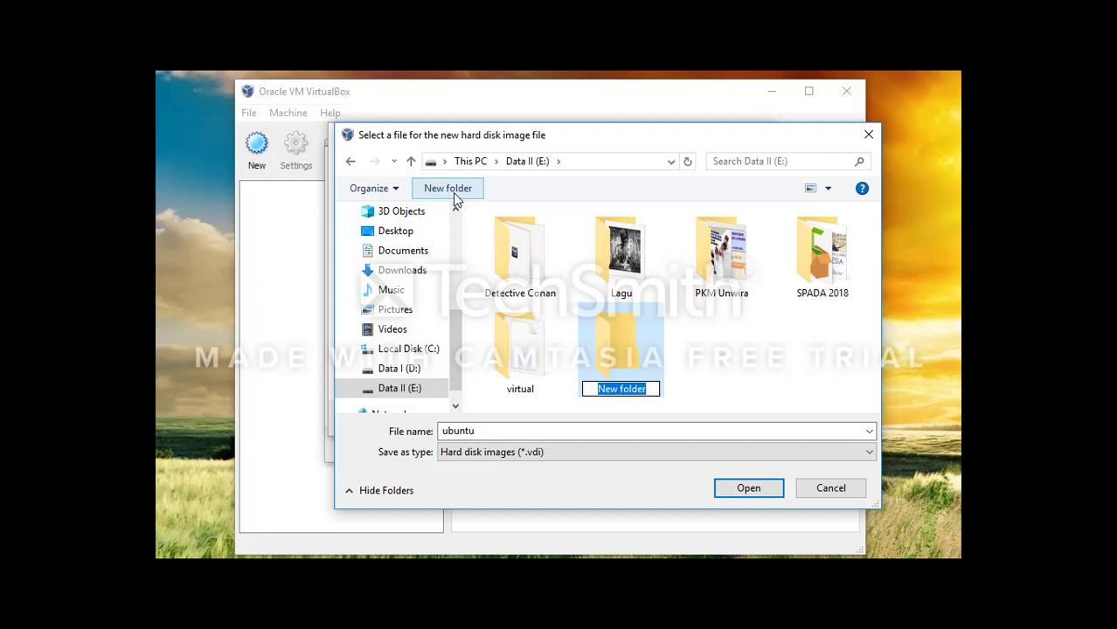
text(virb)
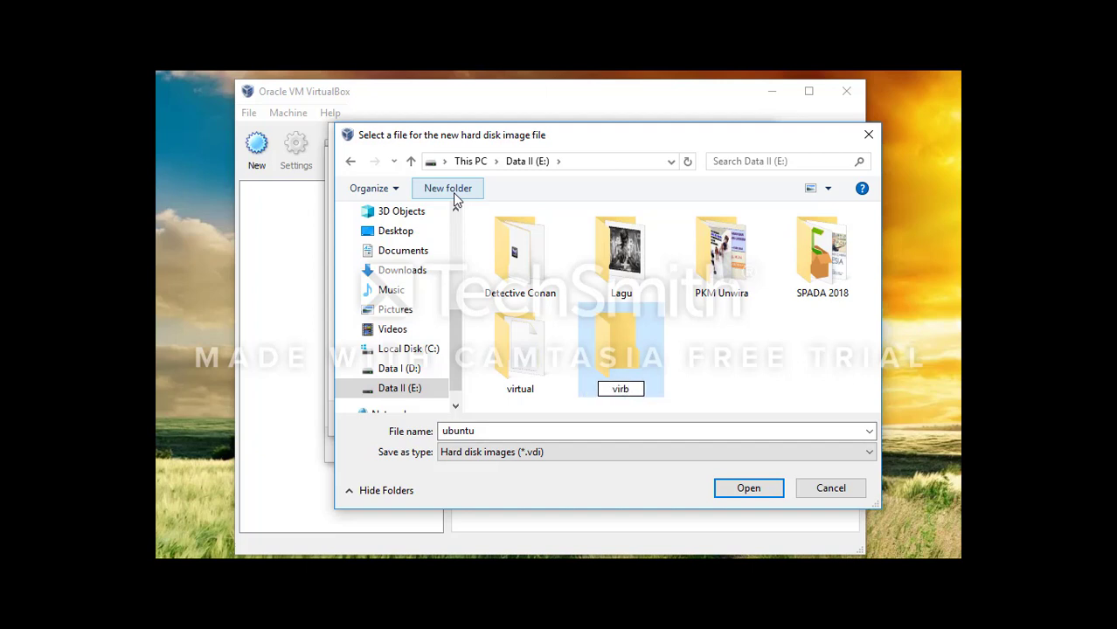
key(BackSpace)
text(tual box)
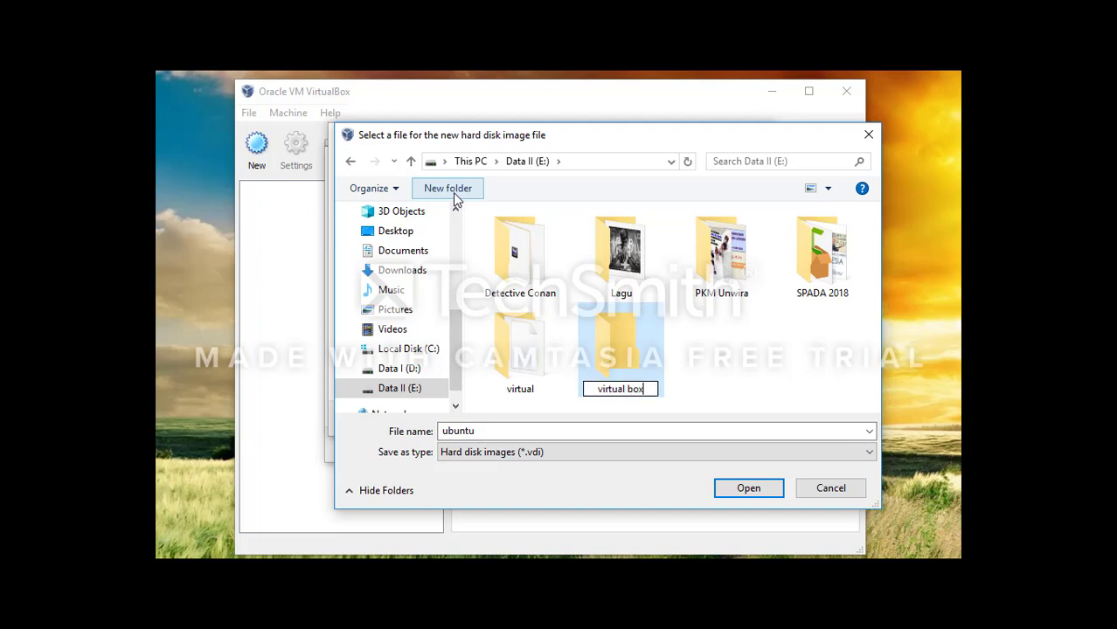
click(748, 487)
click(747, 487)
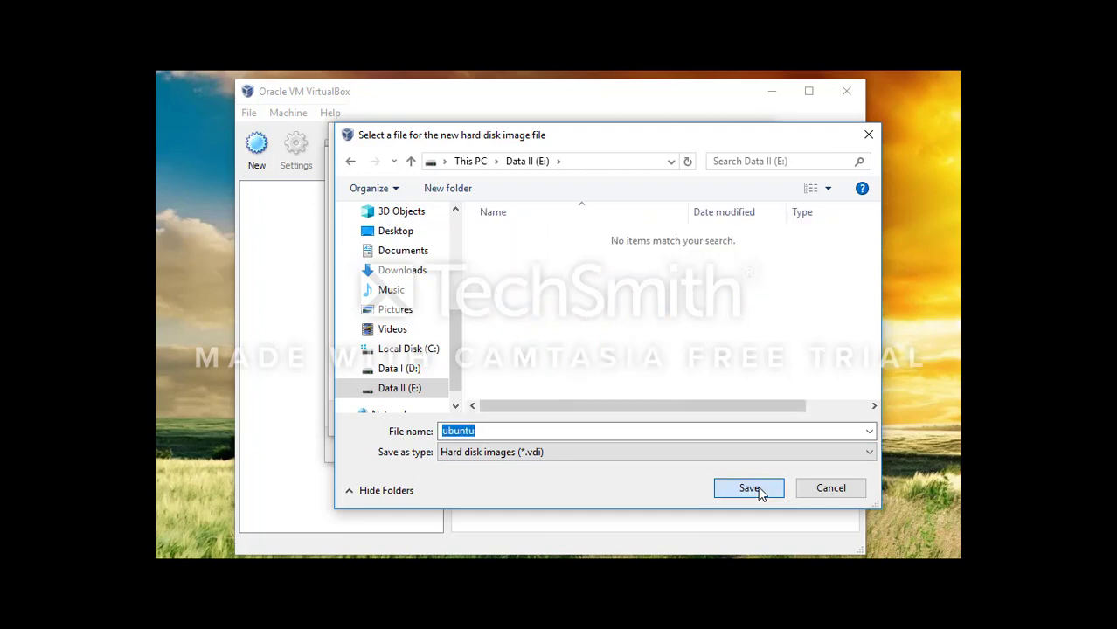
click(753, 489)
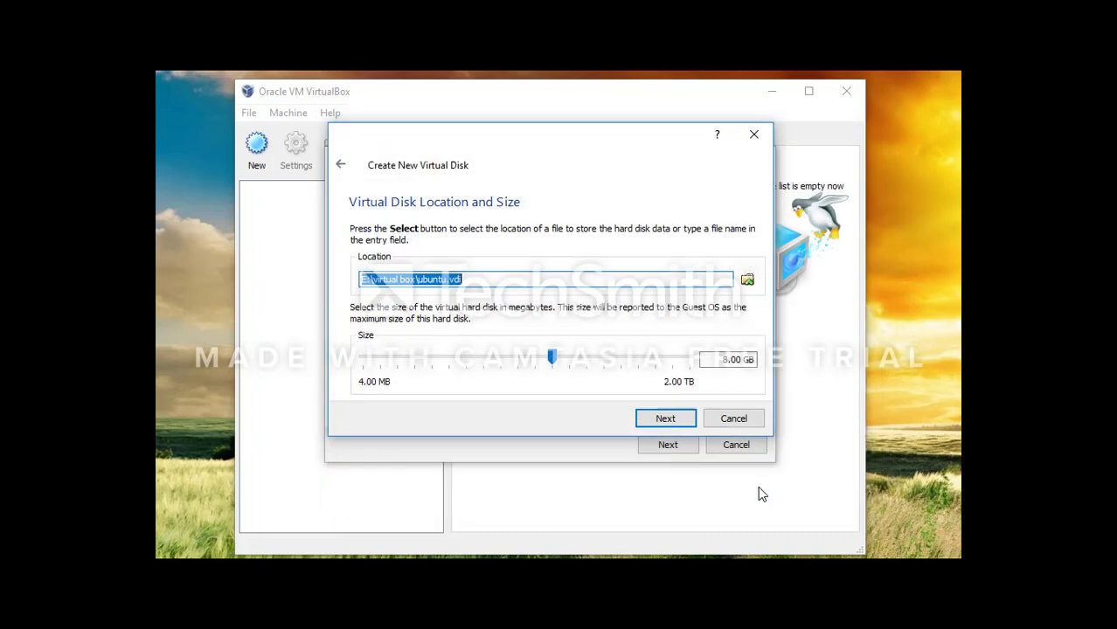
Step: Accept the 8 GB ubuntu.vdi disk, create it, and finish the ubuntu machine
click(670, 420)
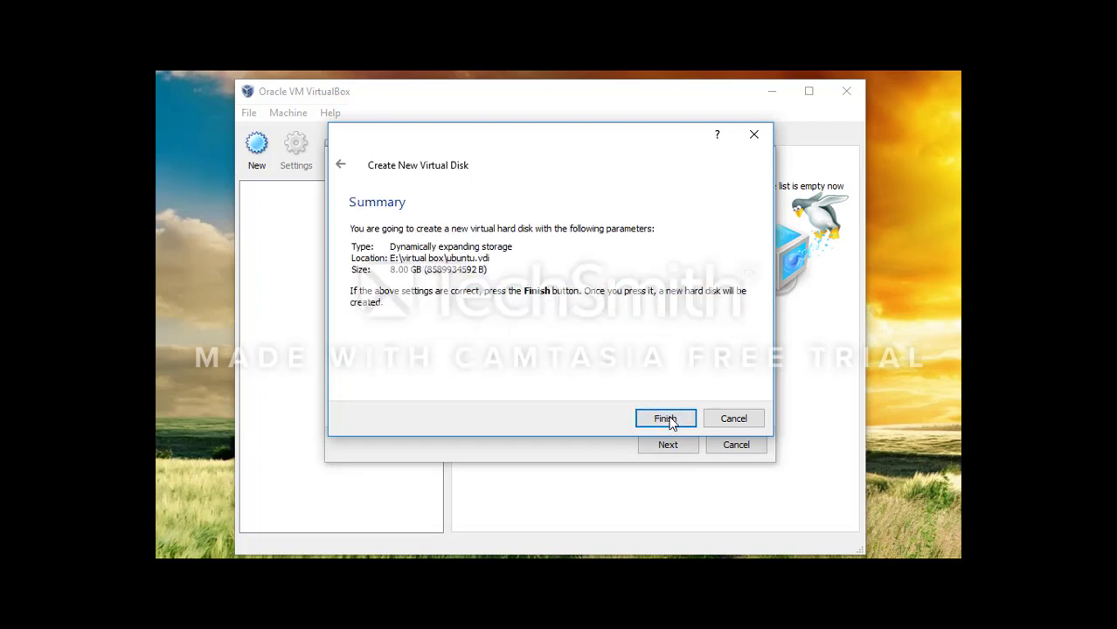
click(666, 420)
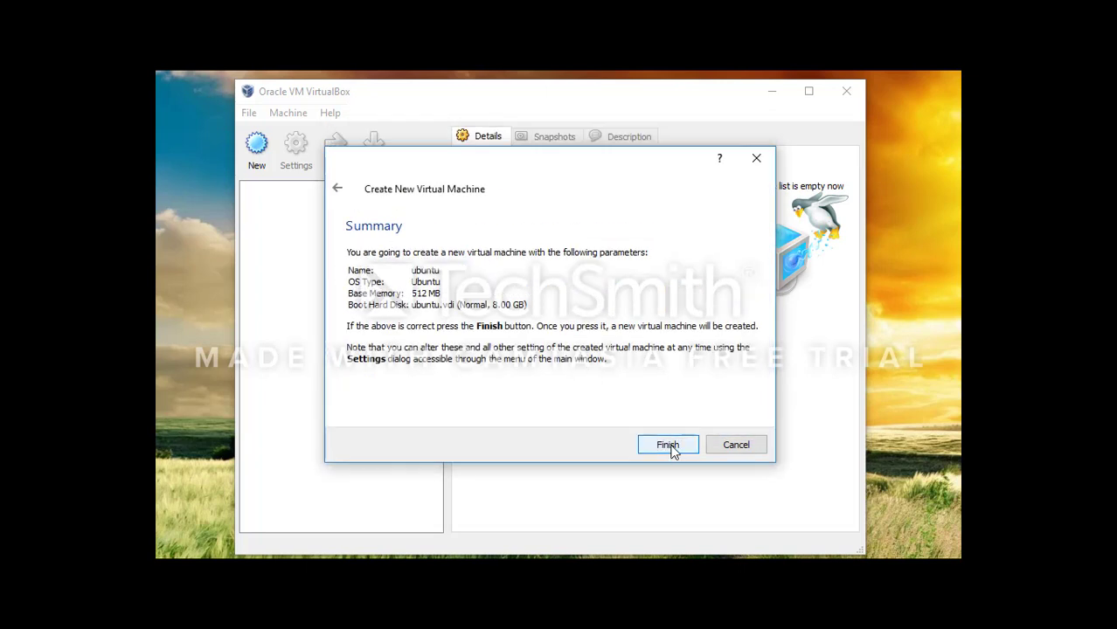
click(672, 450)
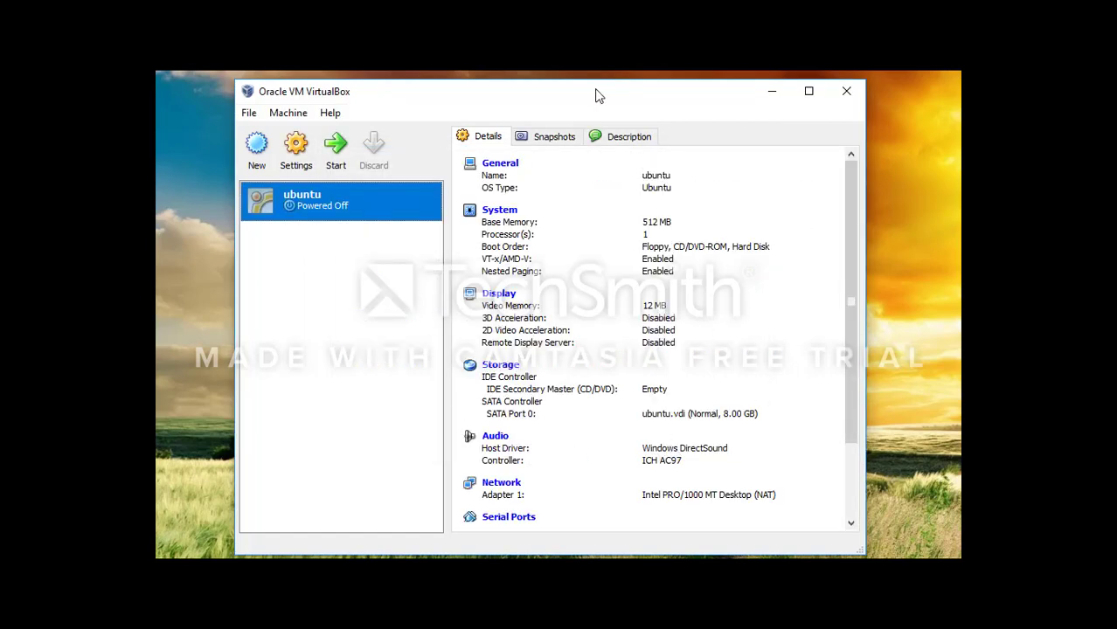
Step: In the ubuntu machine's Storage settings, select the Empty CD/DVD drive under IDE Controller
click(294, 154)
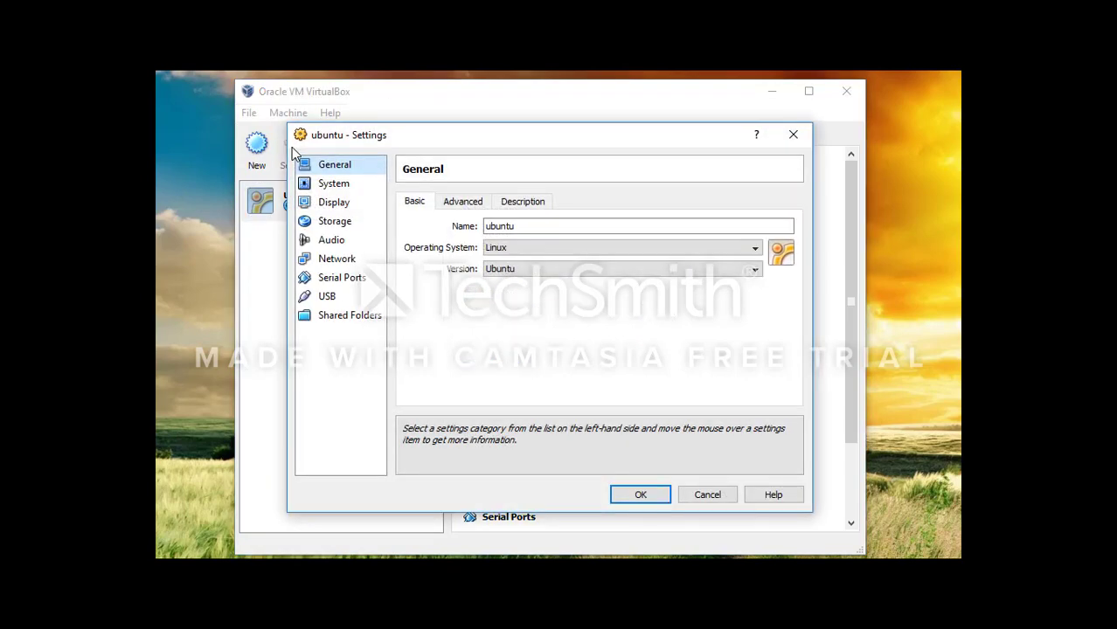
click(347, 232)
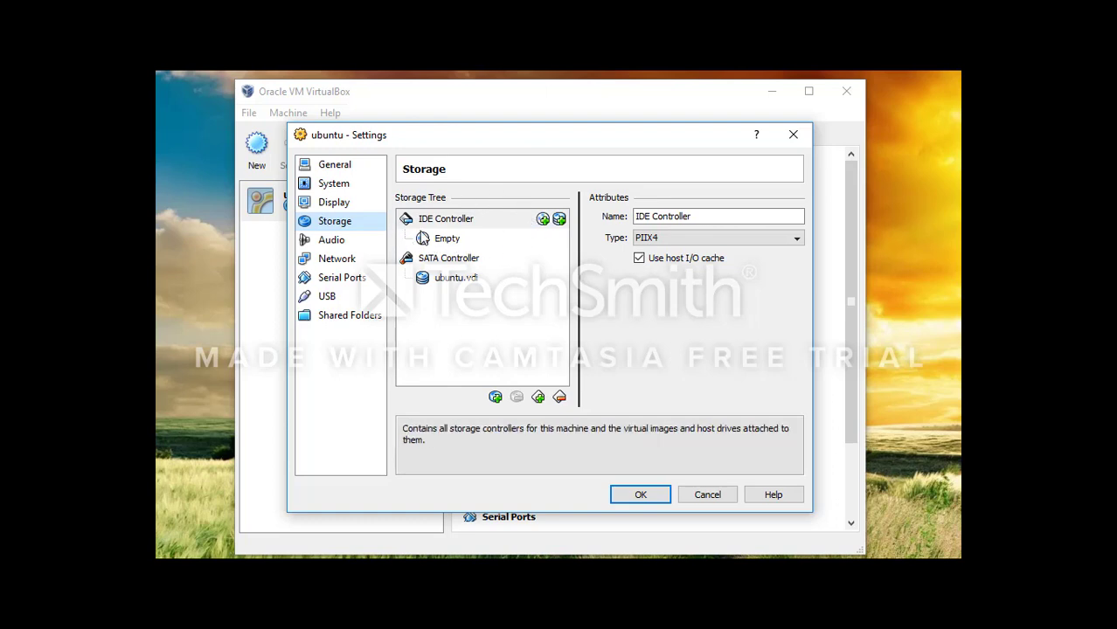
click(447, 246)
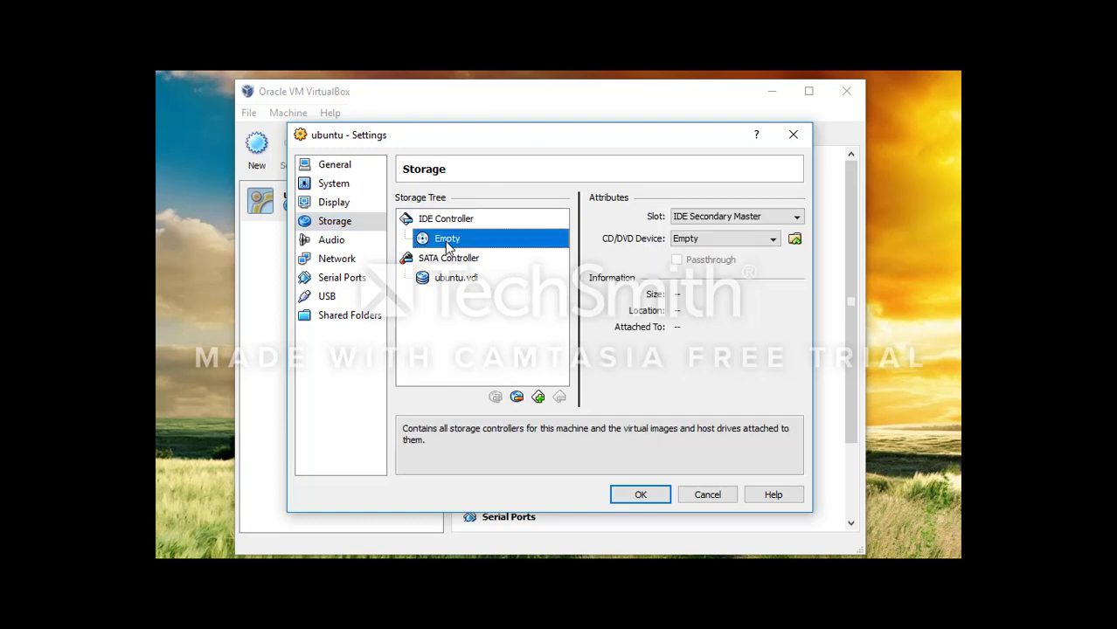
Step: Mount ubuntu-10.04.4-desktop-i386.iso in the CD/DVD drive via Virtual Media Manager and save the settings
click(794, 240)
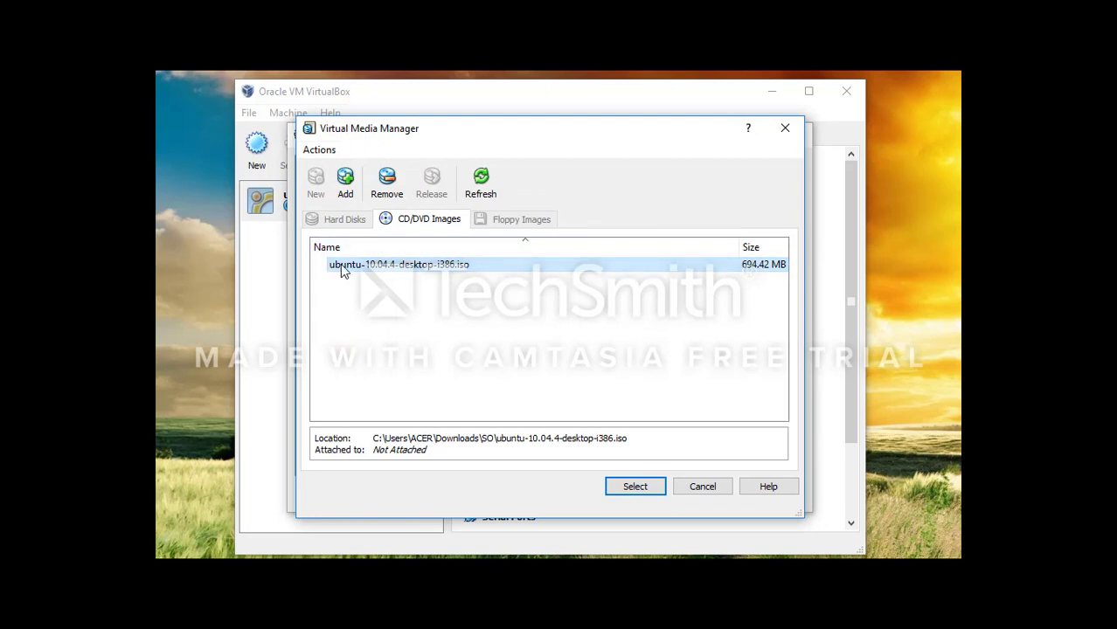
click(353, 179)
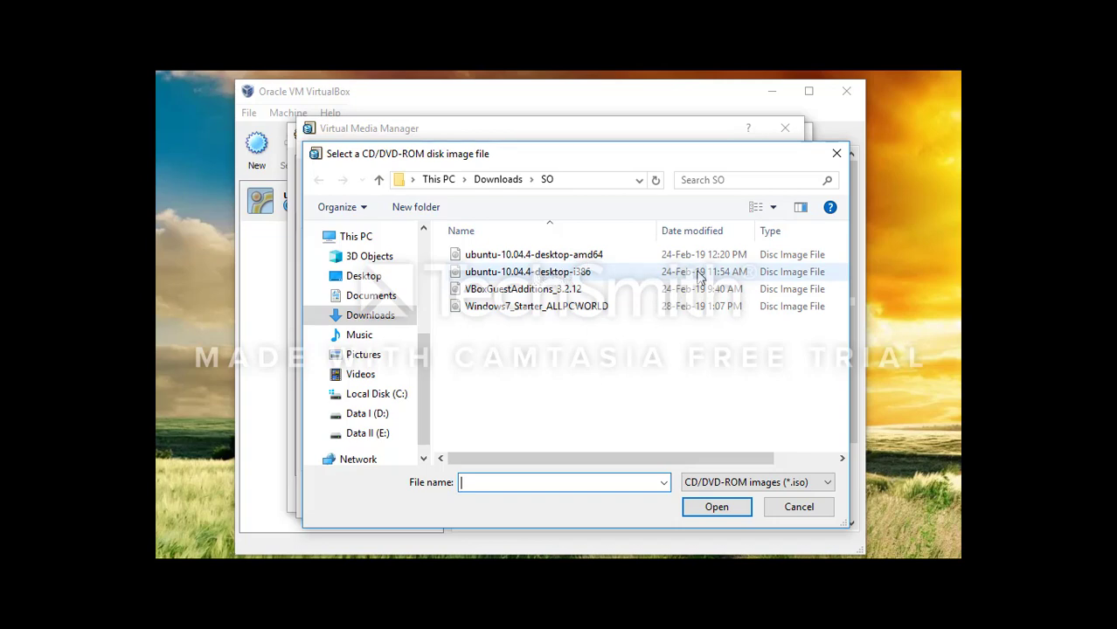
click(791, 507)
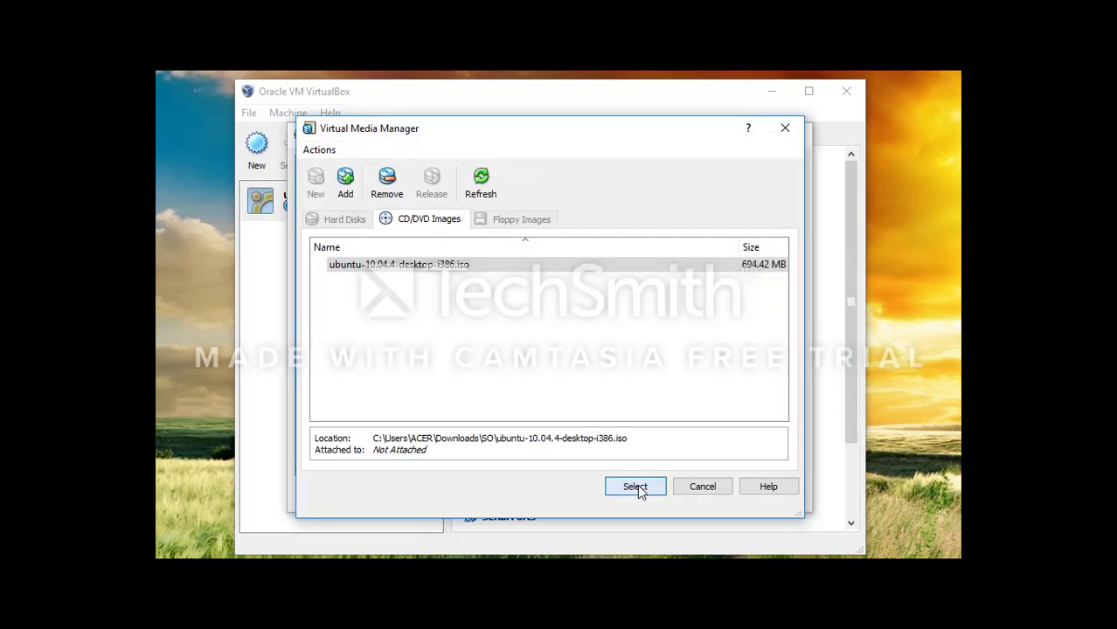
click(637, 485)
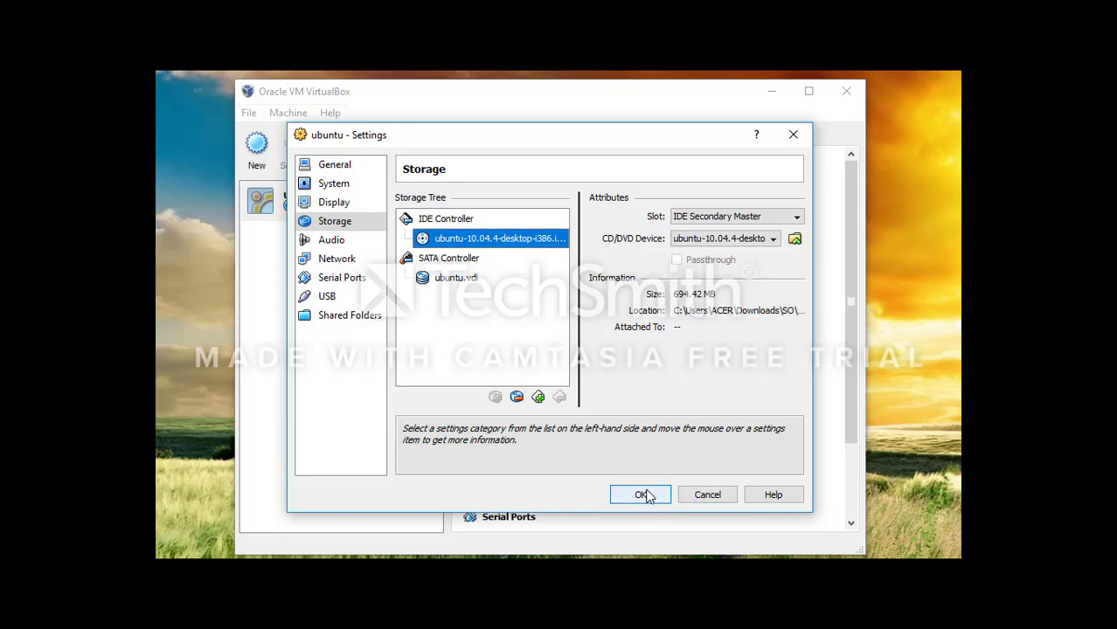
click(642, 495)
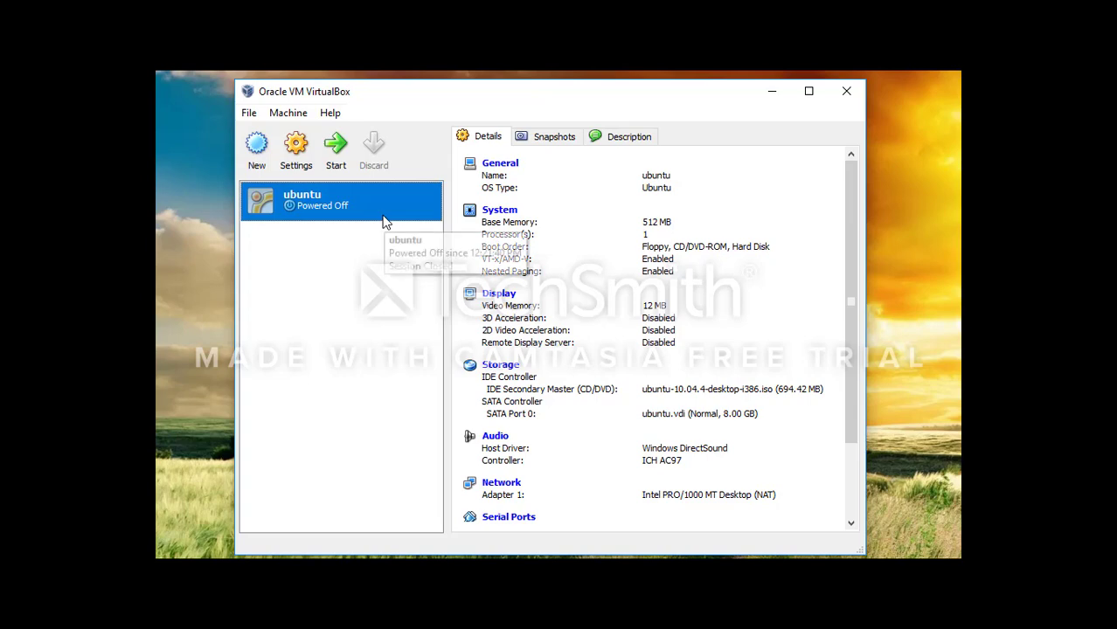
Step: Start the ubuntu virtual machine
click(338, 152)
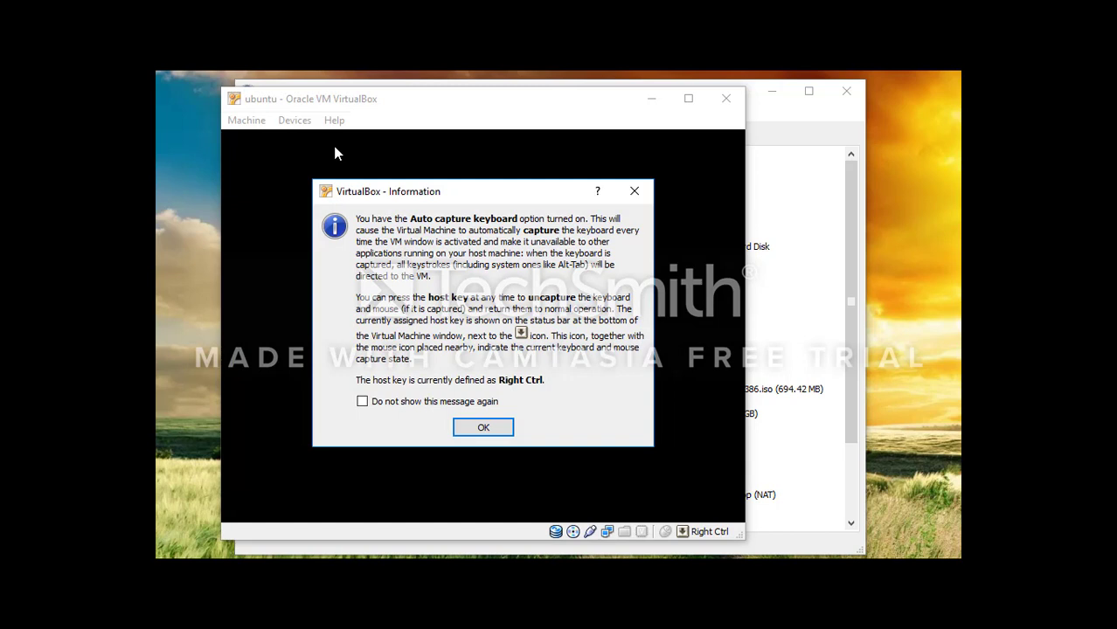
Step: Dismiss the keyboard capture, colour depth and mouse integration notices while Ubuntu boots
click(486, 427)
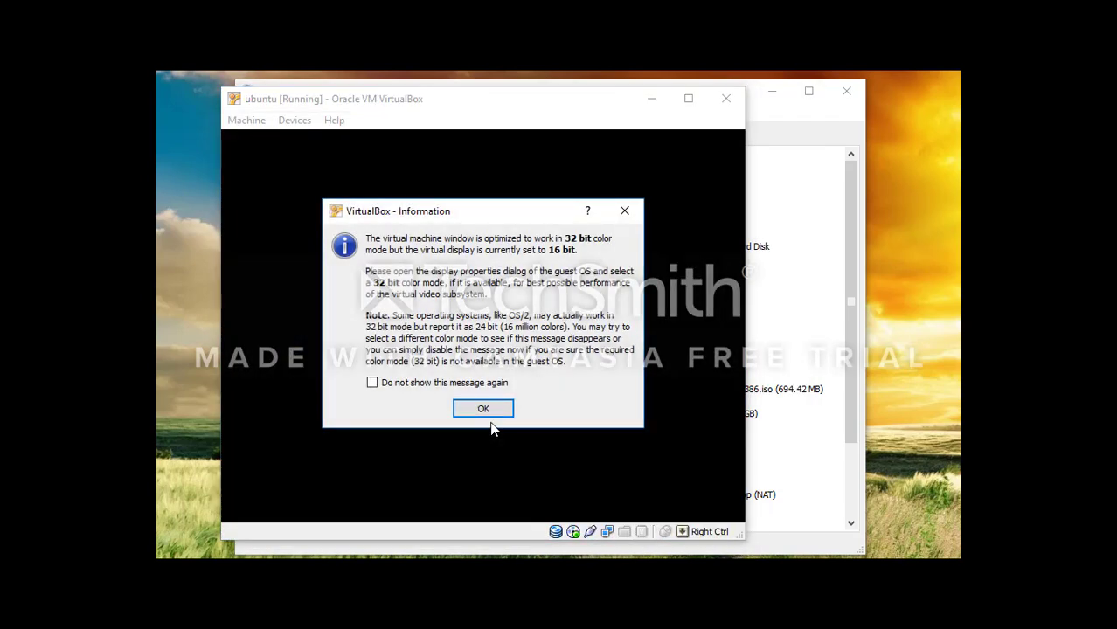
click(483, 408)
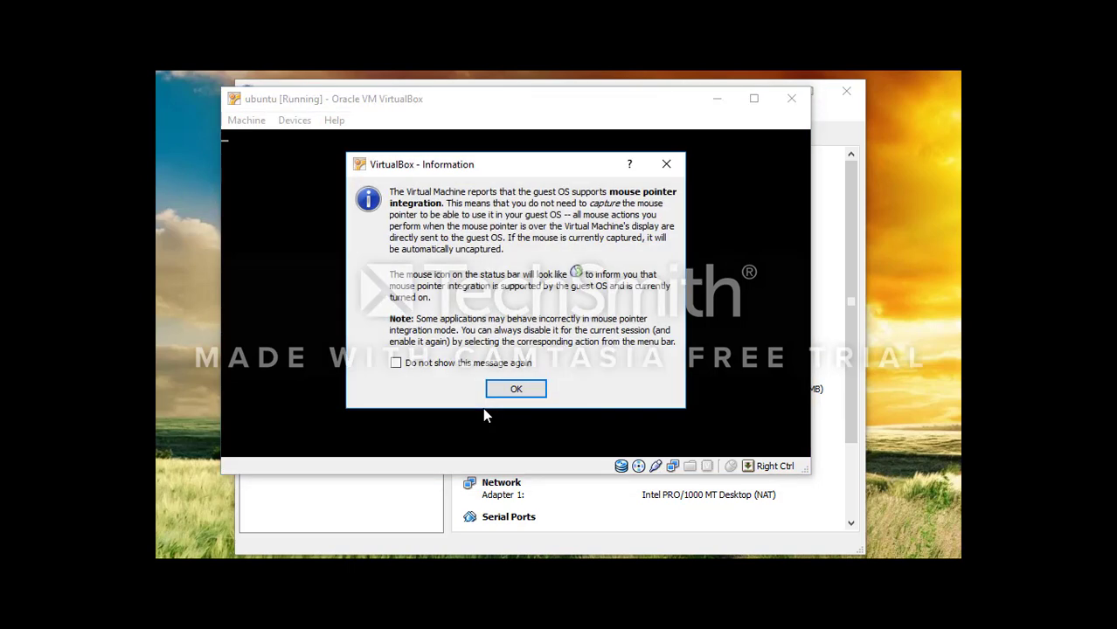
click(513, 389)
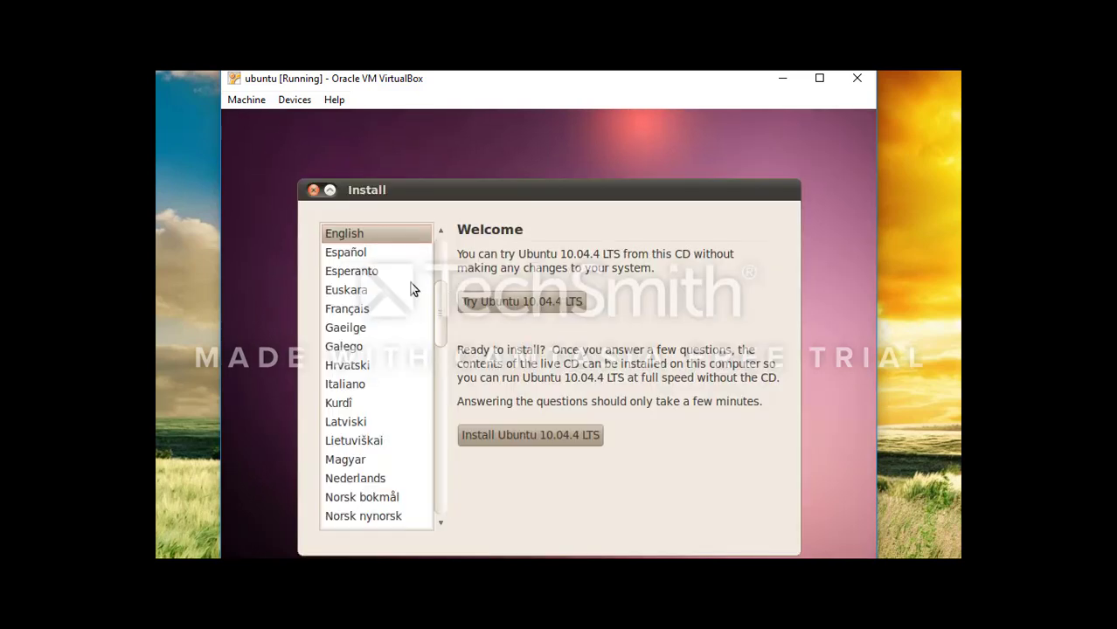
Step: Start the Ubuntu 10.04.4 LTS installation in English and move the VM window higher
mouse_move(439, 317)
mouse_down()
mouse_move(435, 402)
mouse_move(433, 343)
mouse_move(447, 310)
mouse_move(435, 285)
mouse_move(435, 297)
mouse_up()
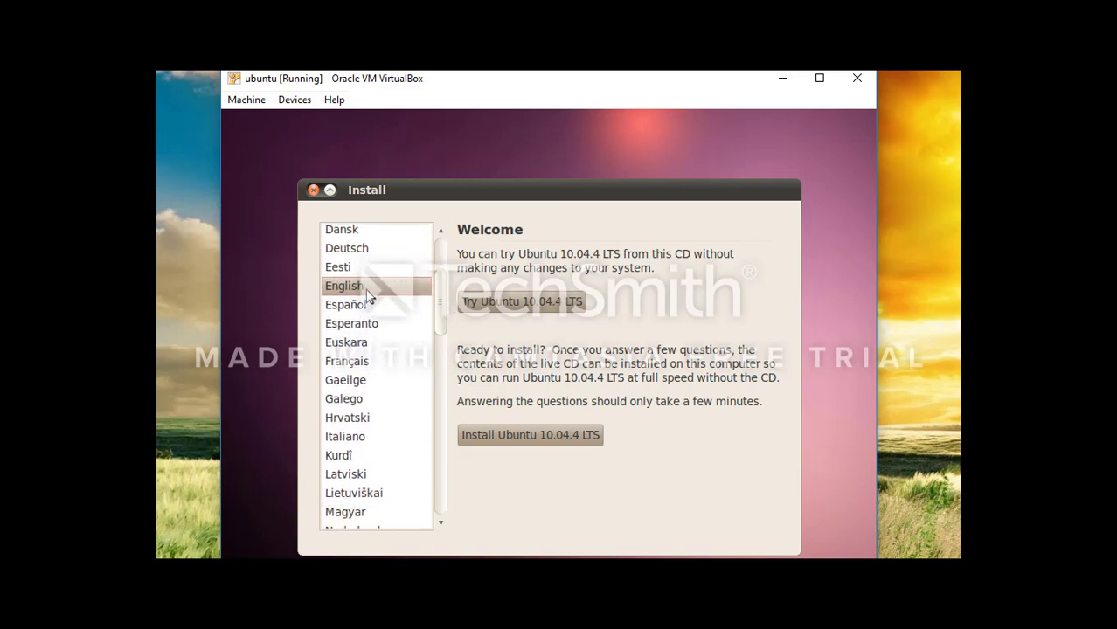
click(523, 440)
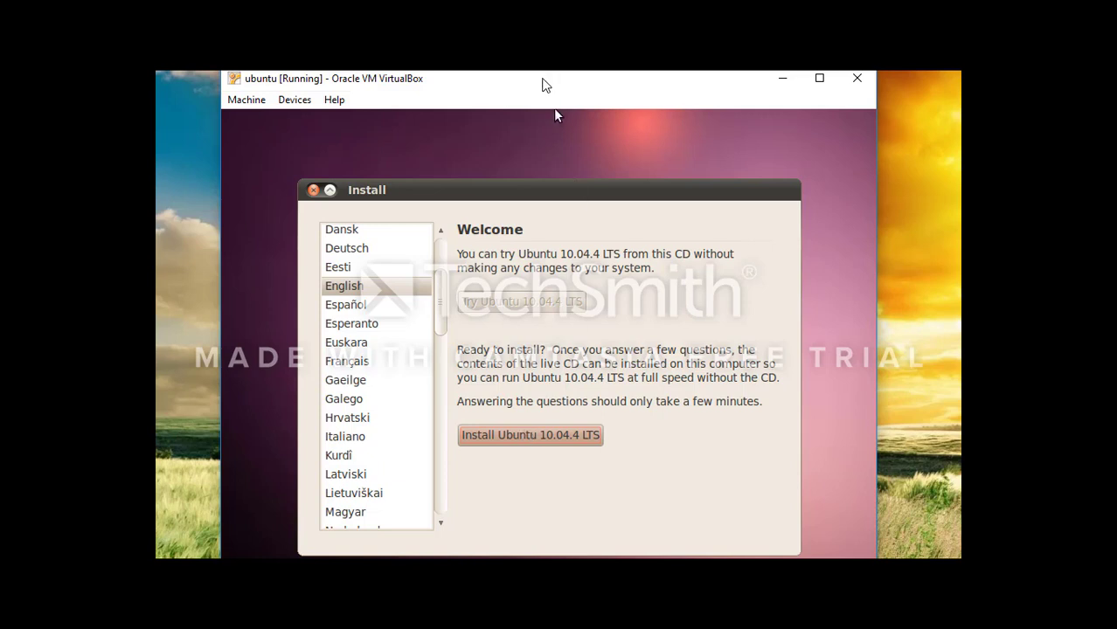
mouse_move(542, 85)
mouse_down()
mouse_move(545, 71)
mouse_move(557, 78)
mouse_up()
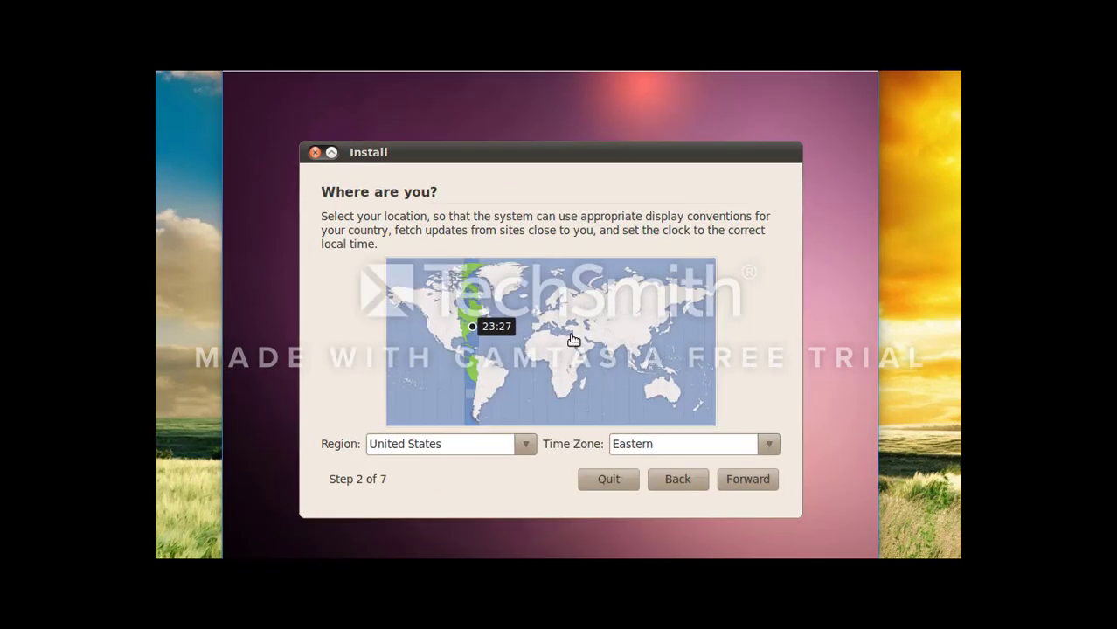
Step: Set region Asia and time zone Indonesia (Makassar), then go Forward
click(524, 449)
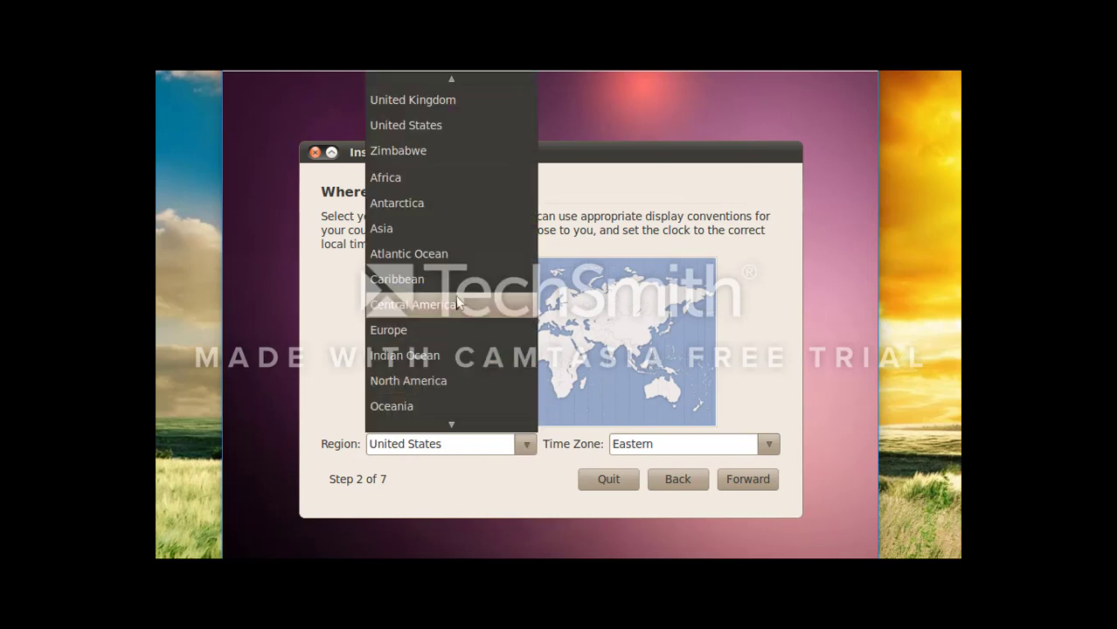
click(433, 232)
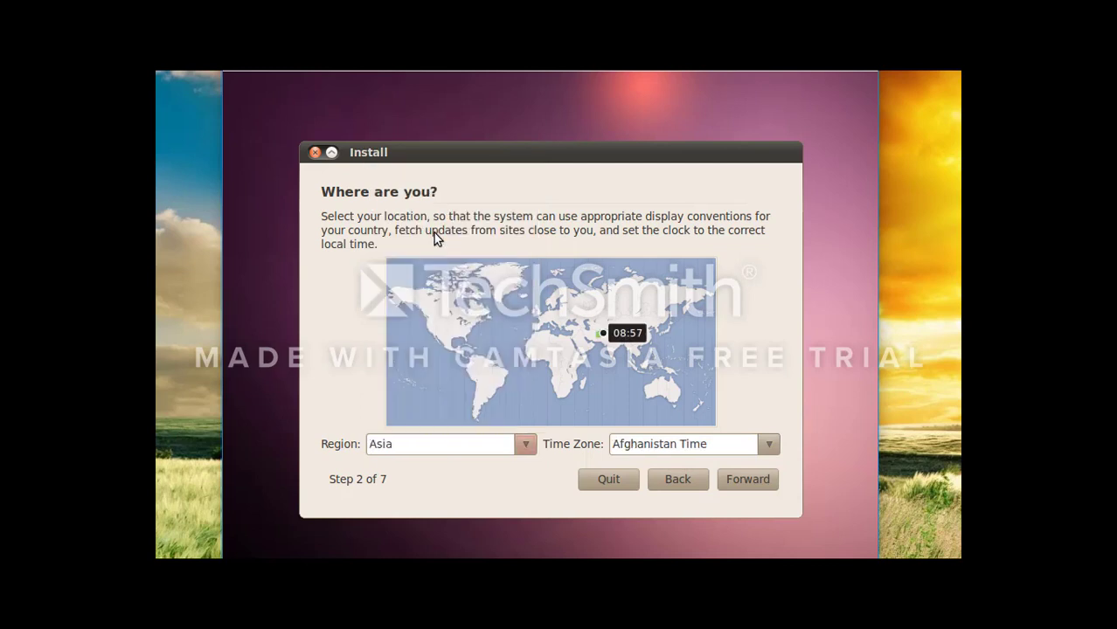
click(770, 445)
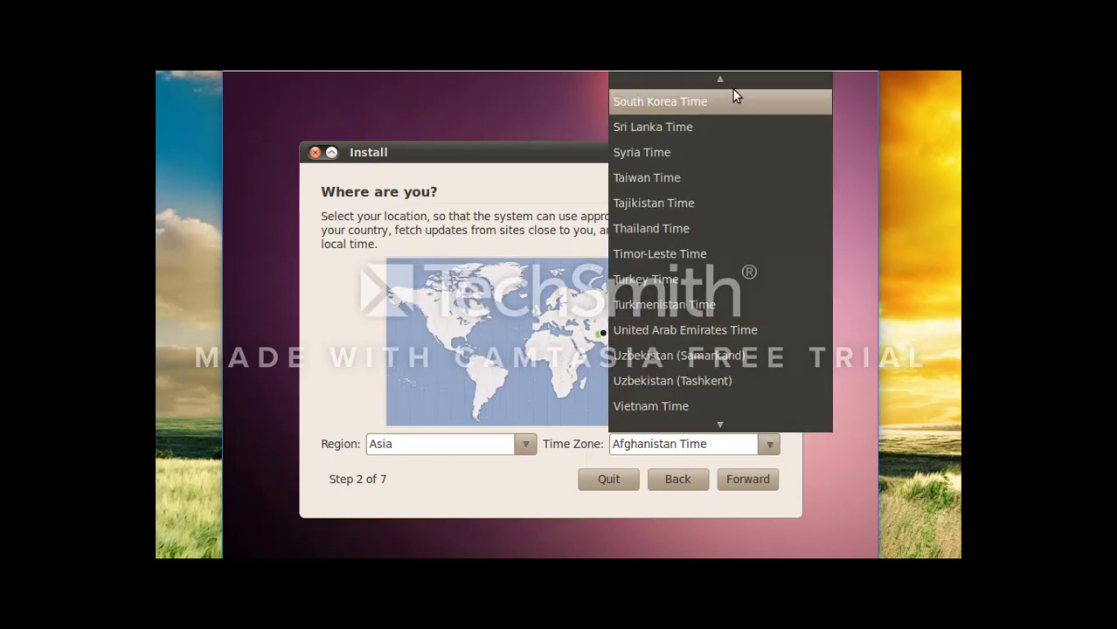
mouse_move(723, 77)
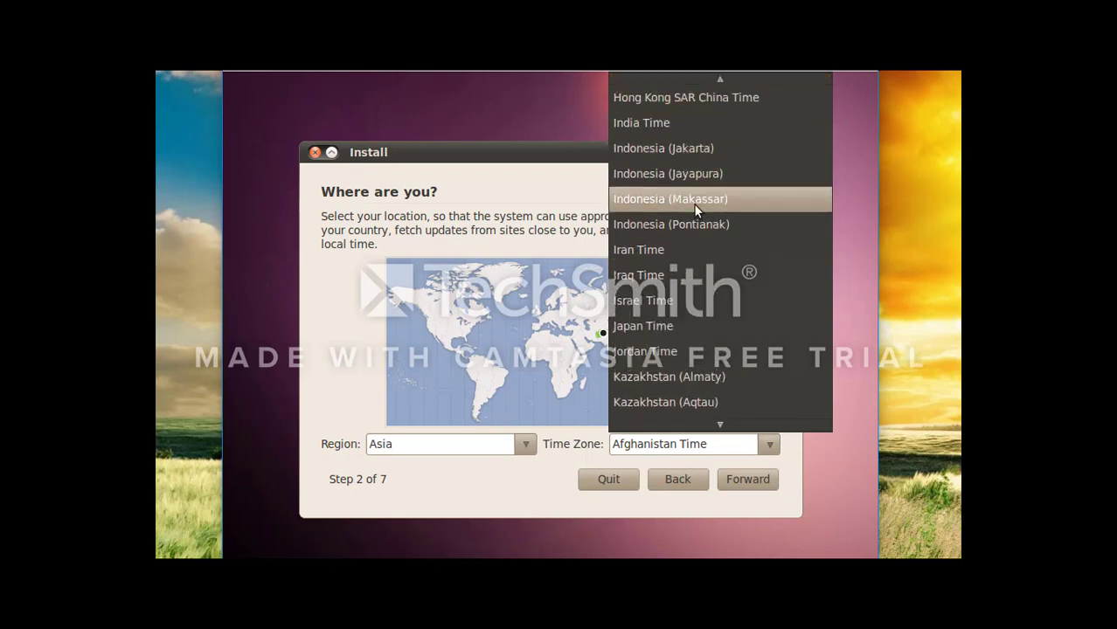
click(691, 202)
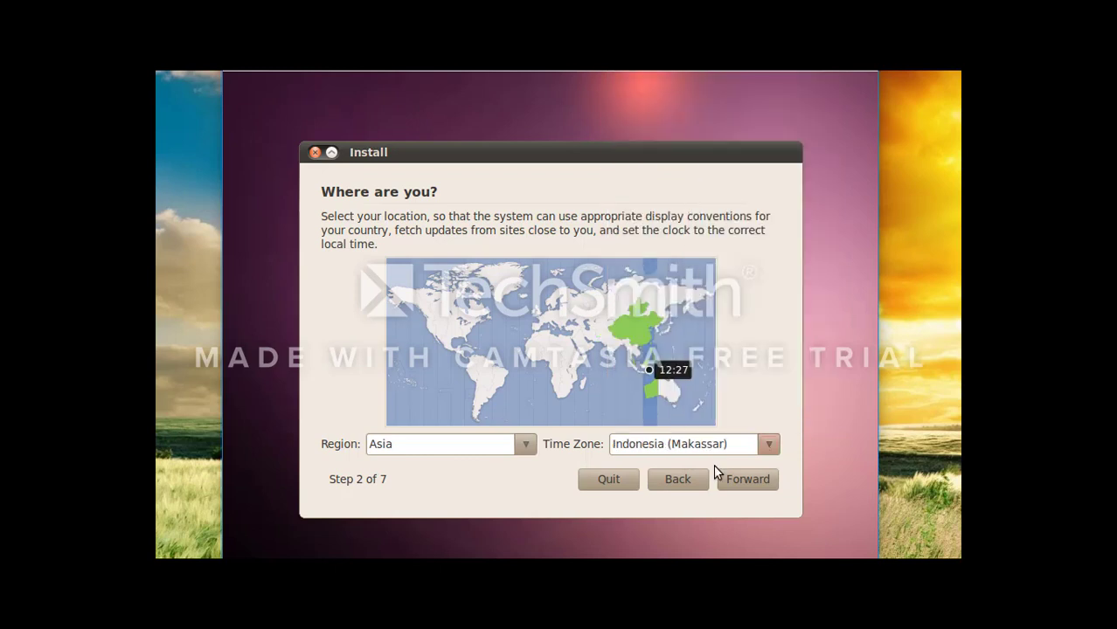
click(755, 483)
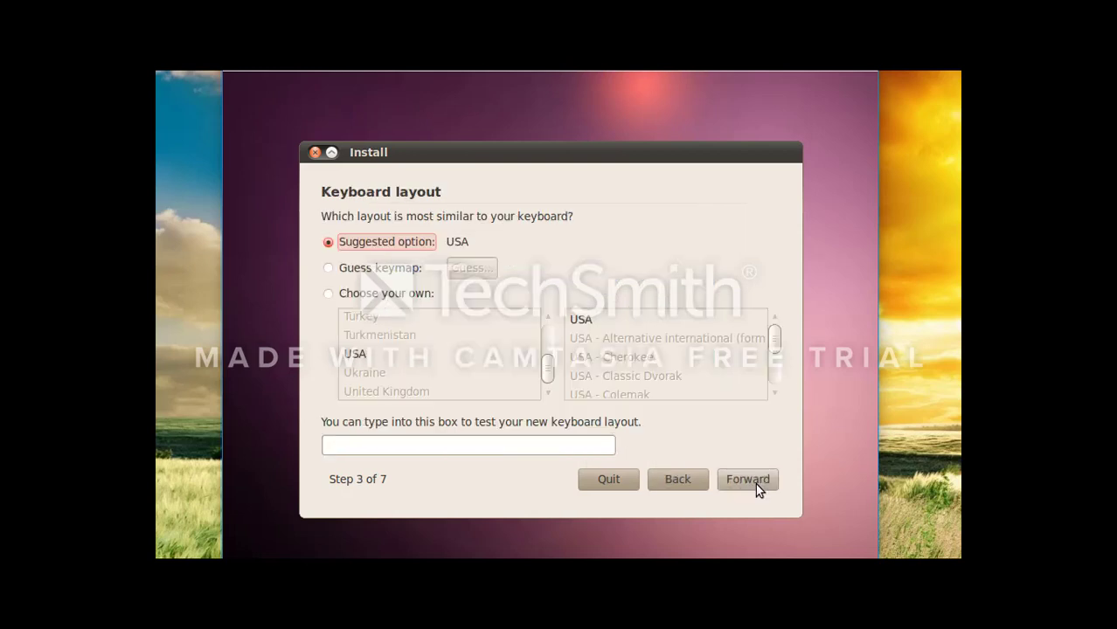
Step: Keep the suggested USA keyboard layout and go Forward
click(755, 483)
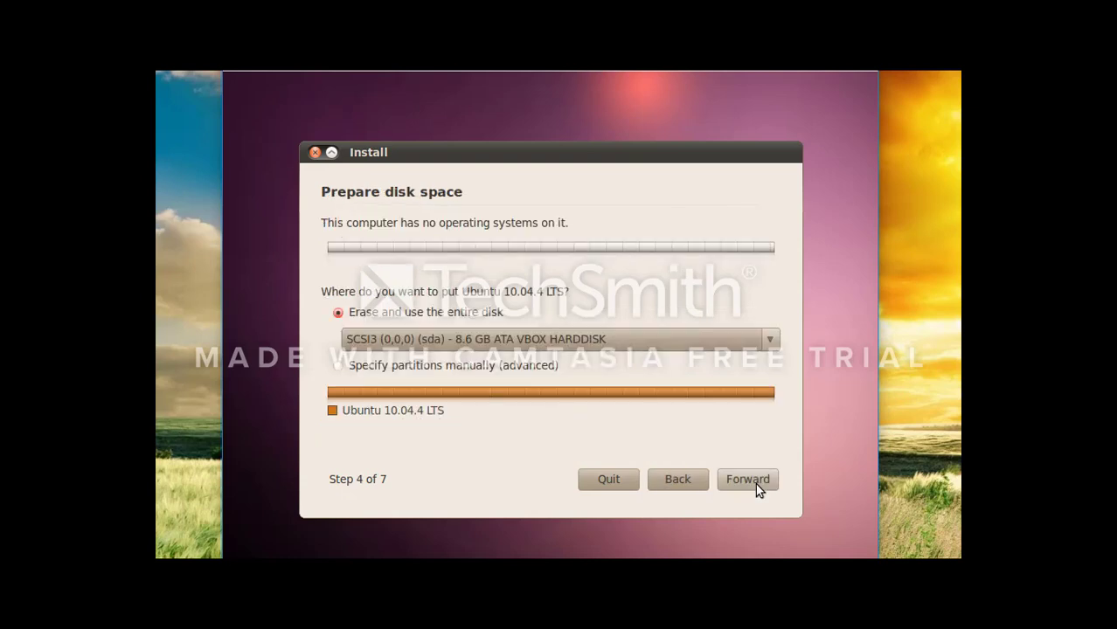
Step: Keep erasing the entire 8.6 GB disk, continue, and maximize the VM window
click(741, 480)
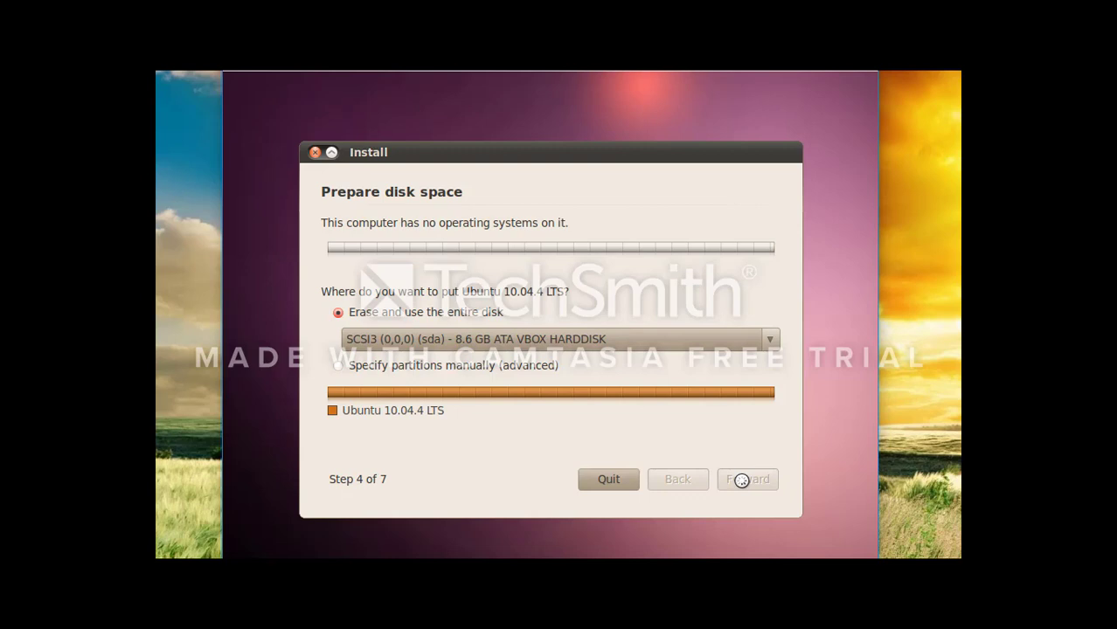
double_click(594, 42)
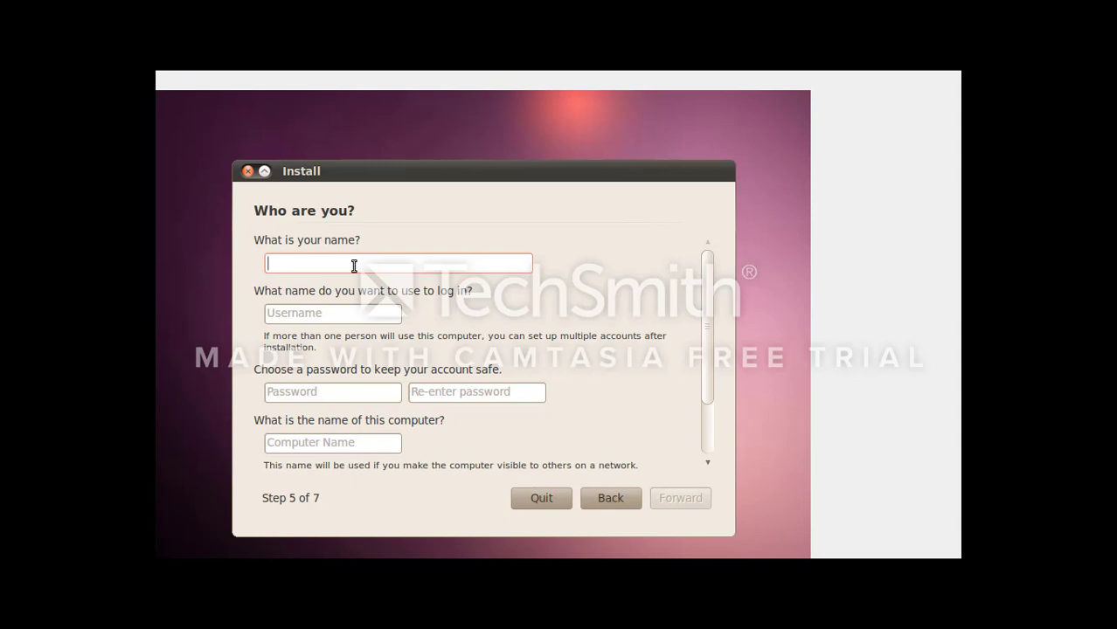
Step: Enter the full name and replace the auto-filled login name with a new one
text(virt)
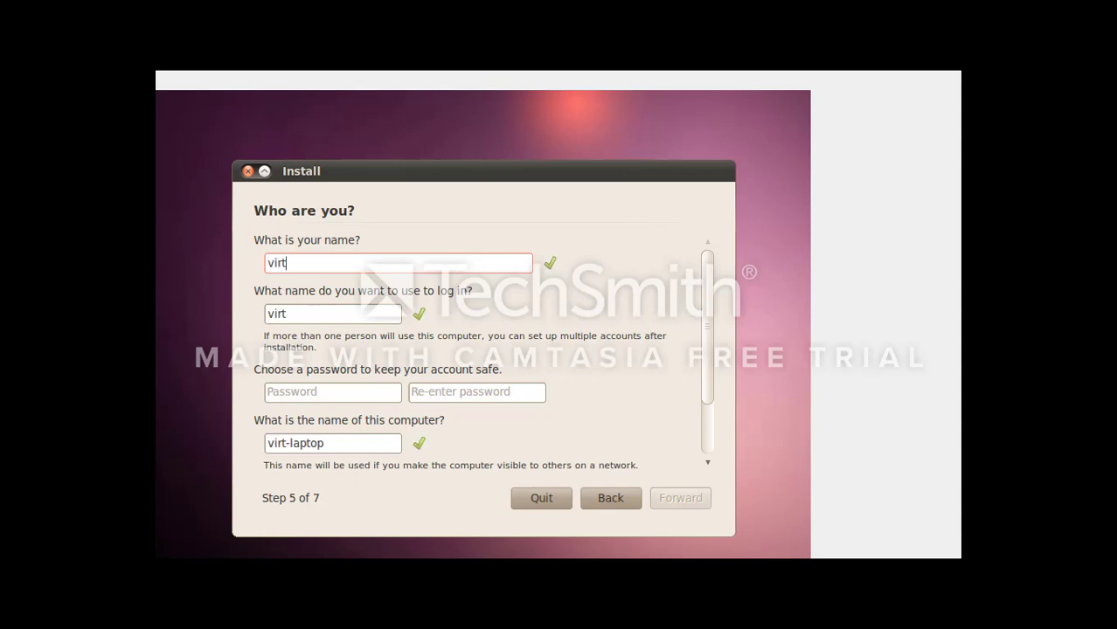
text(ual ubu)
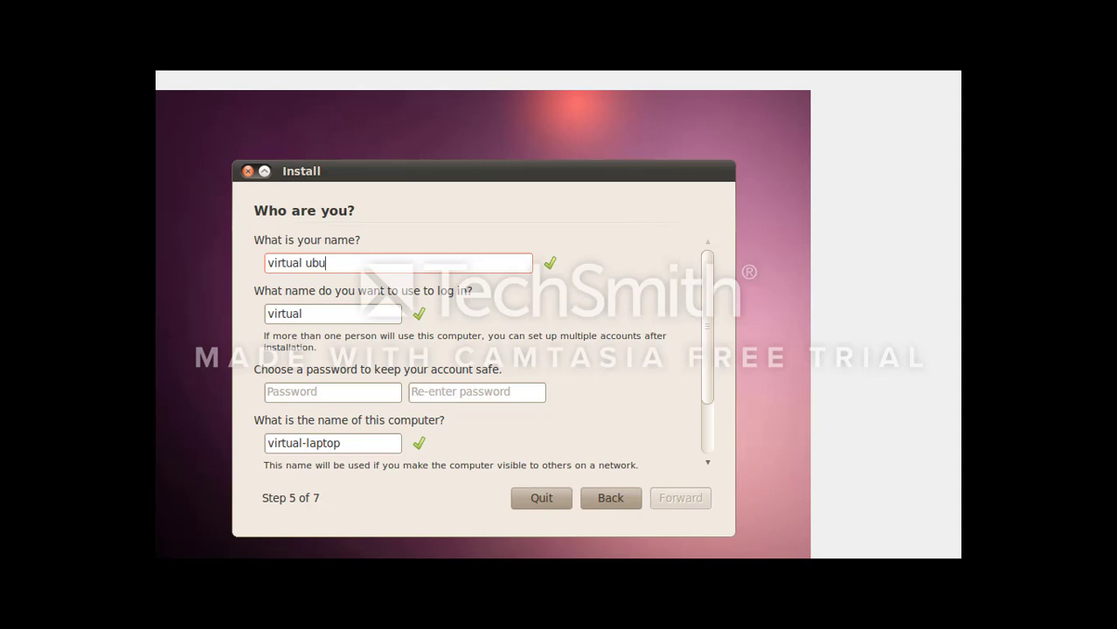
text(ntu)
click(325, 315)
key(BackSpace)
key(BackSpace)
key(BackSpace)
key(BackSpace)
key(BackSpace)
key(BackSpace)
key(BackSpace)
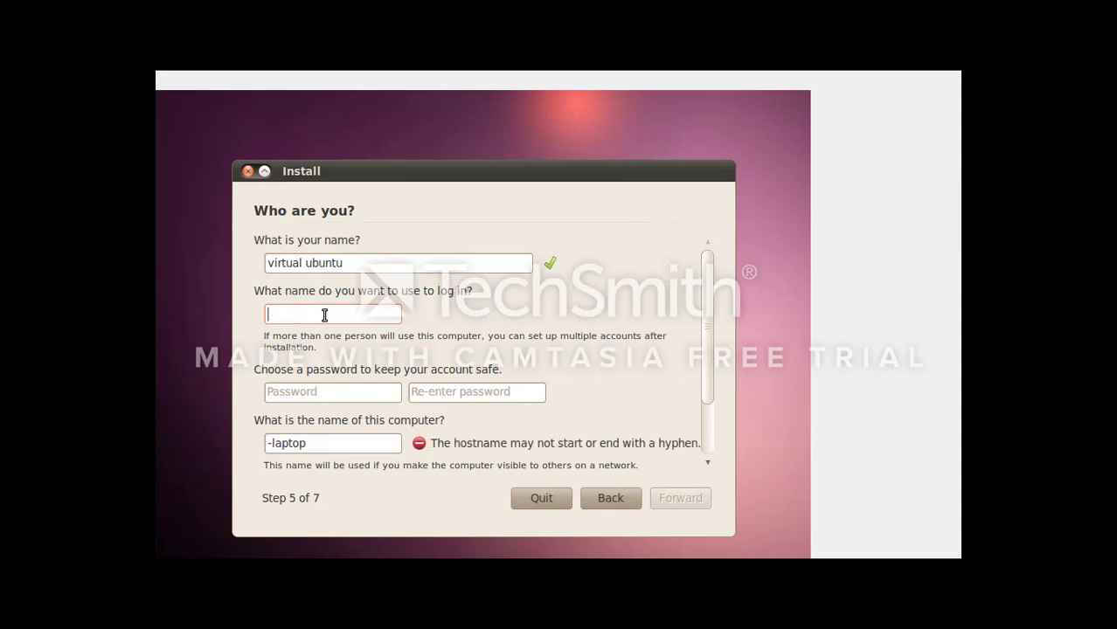
text(ubuntu)
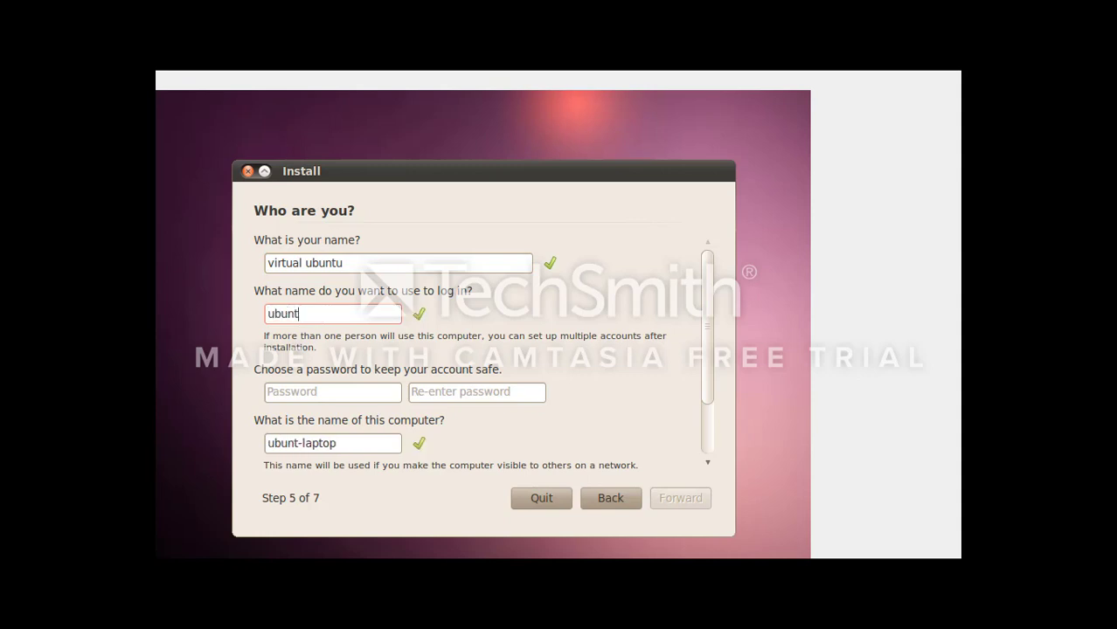
Step: Set and confirm the account password, then continue to Ready to install
click(316, 394)
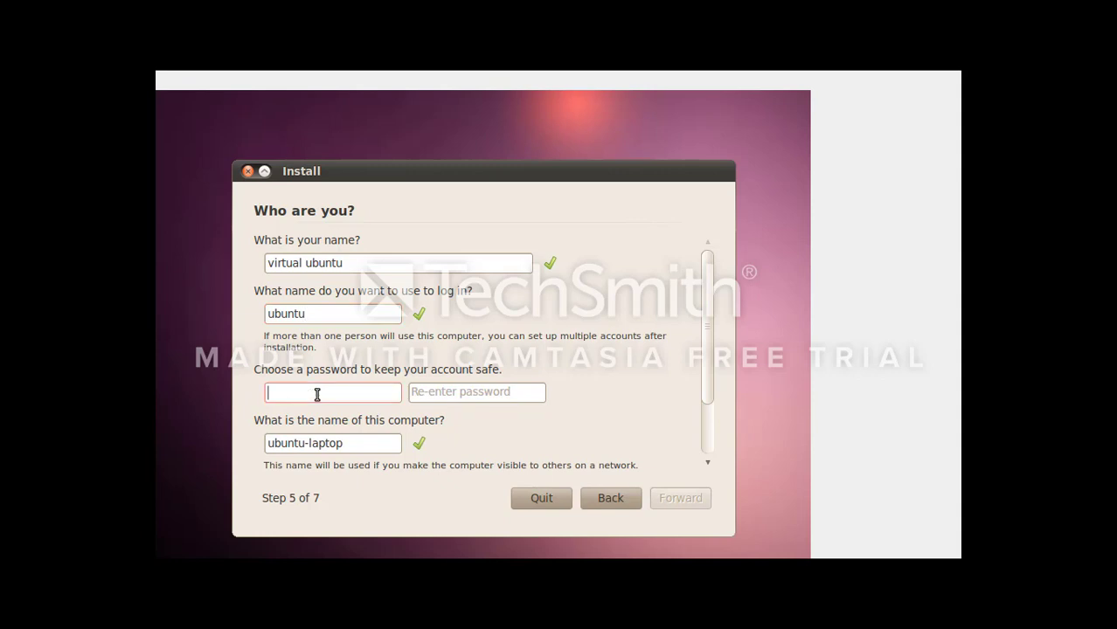
text(ubunt)
click(498, 395)
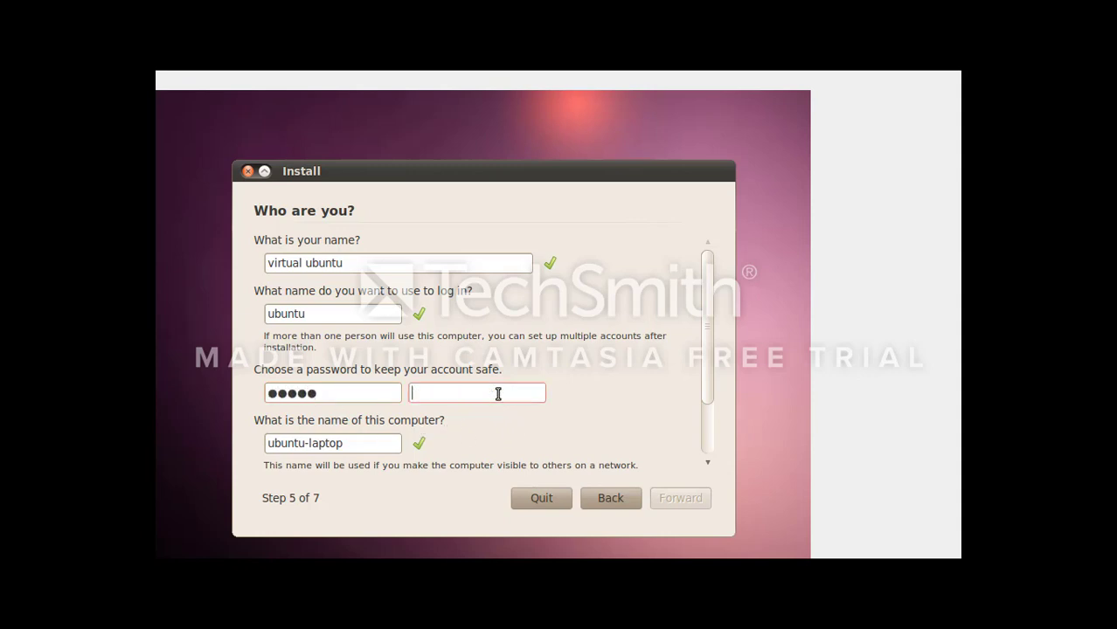
text(ubunt)
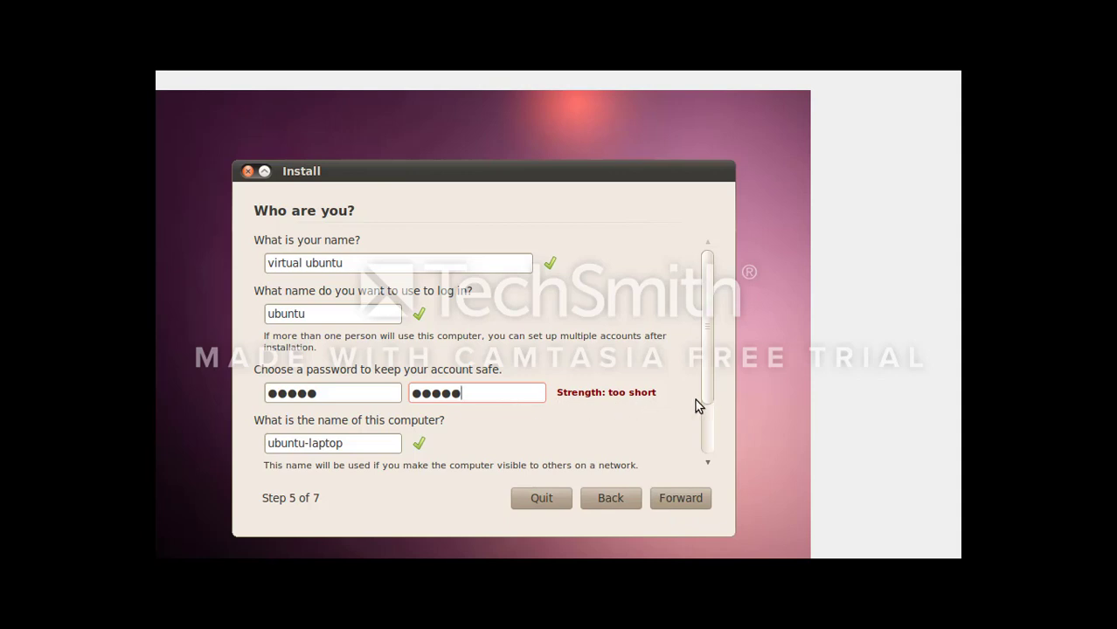
click(684, 499)
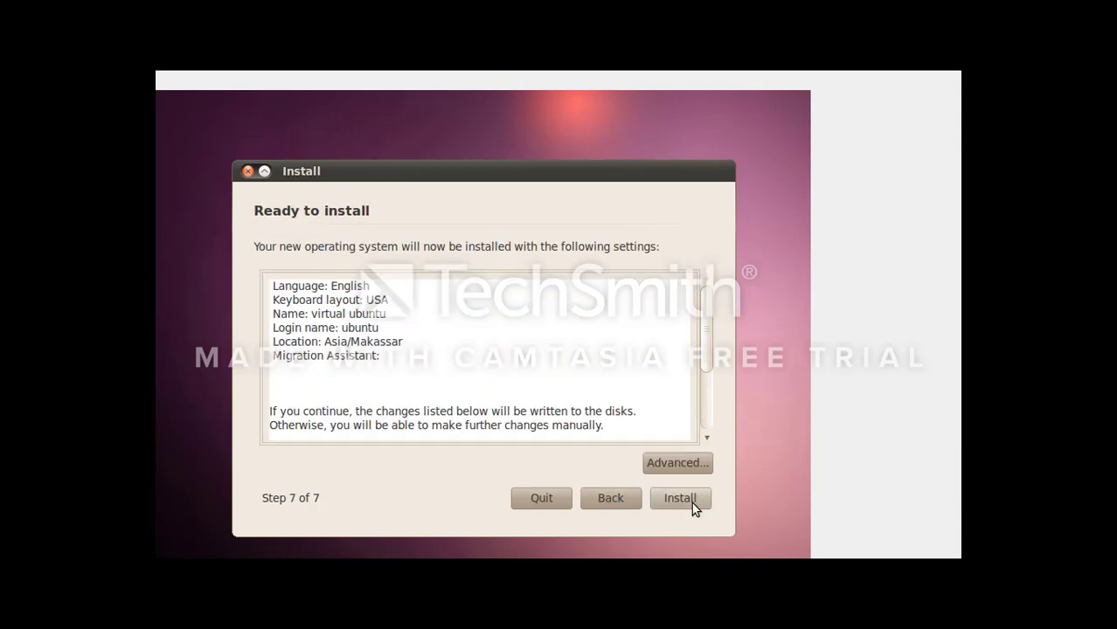
Step: Start installing Ubuntu with the summarised settings
click(691, 502)
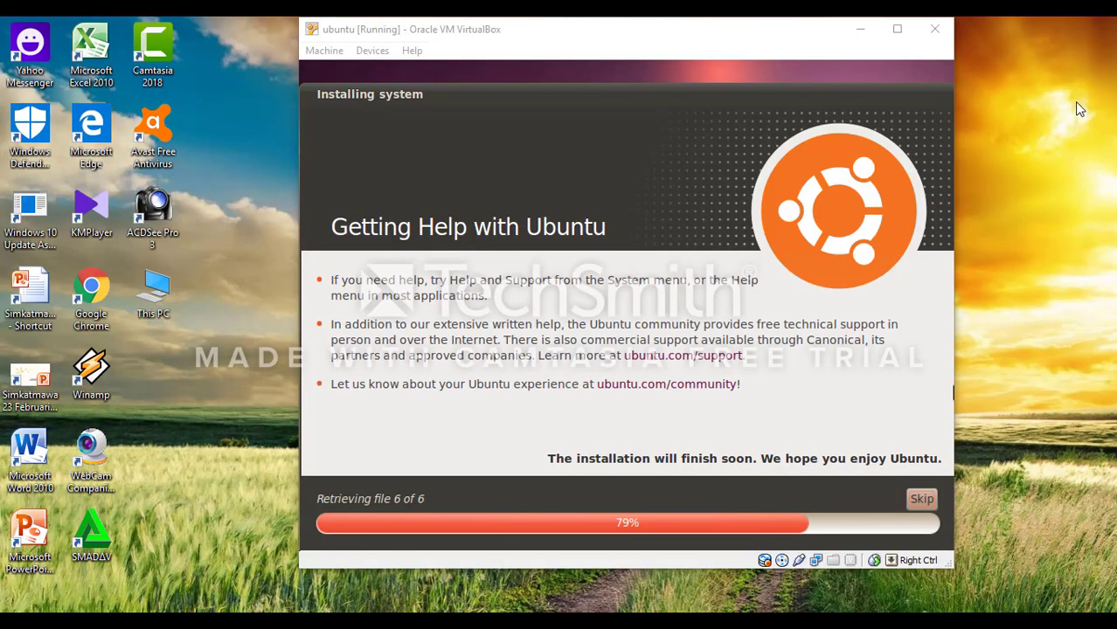
Step: Skip retrieving the remaining installation files at 79%
click(922, 505)
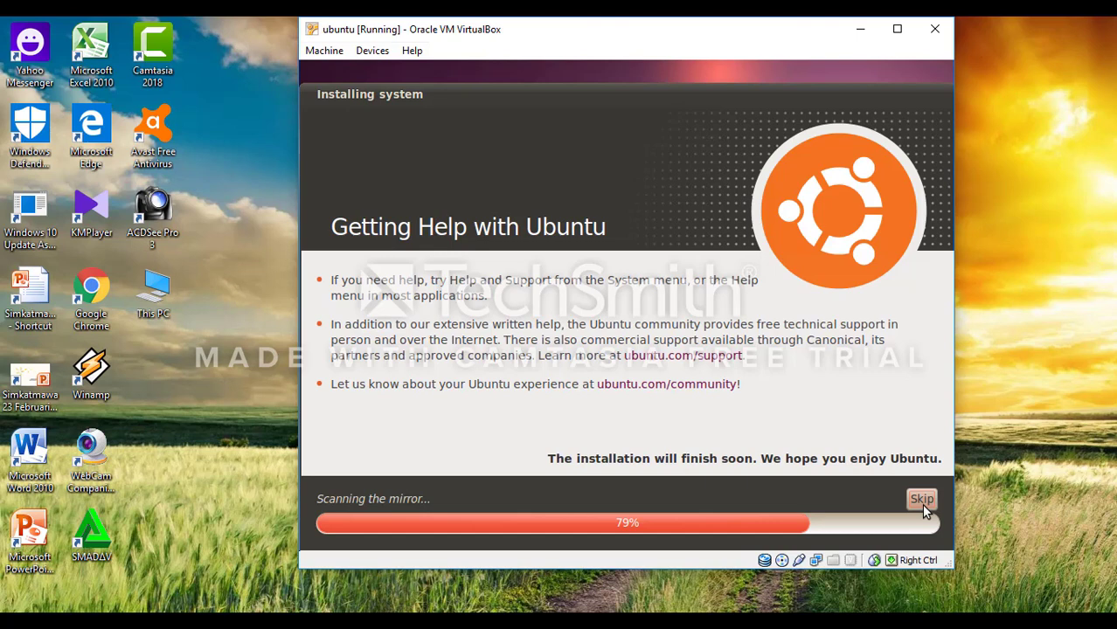
Step: Skip the mirror scan and let the installation run to Installation Complete
click(922, 500)
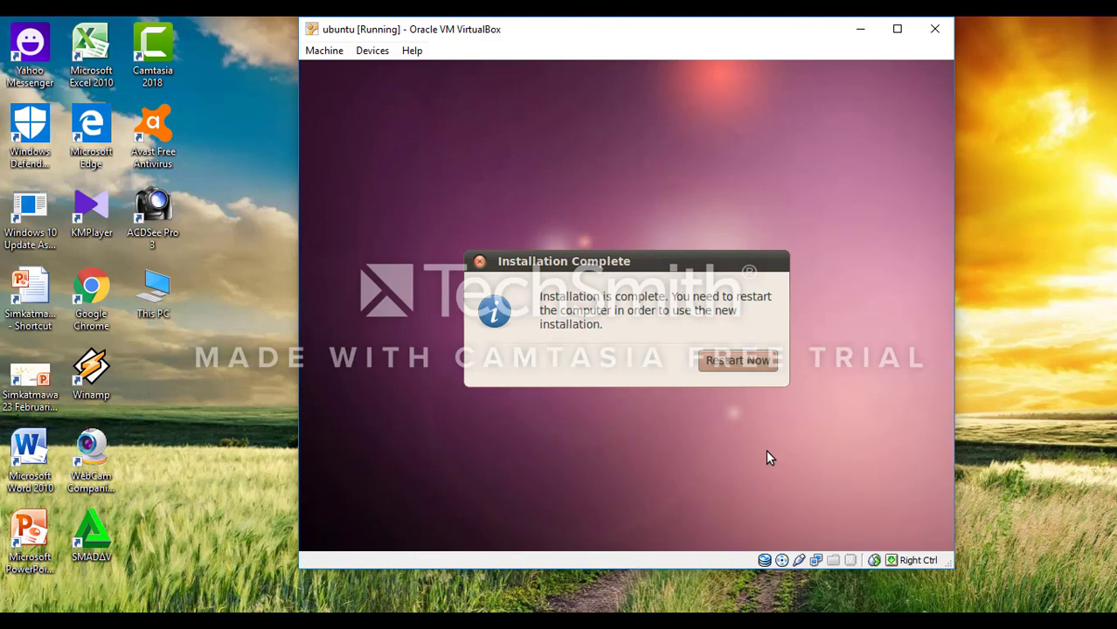
Step: Restart into the new Ubuntu installation and dismiss the mouse pointer integration notices
click(747, 365)
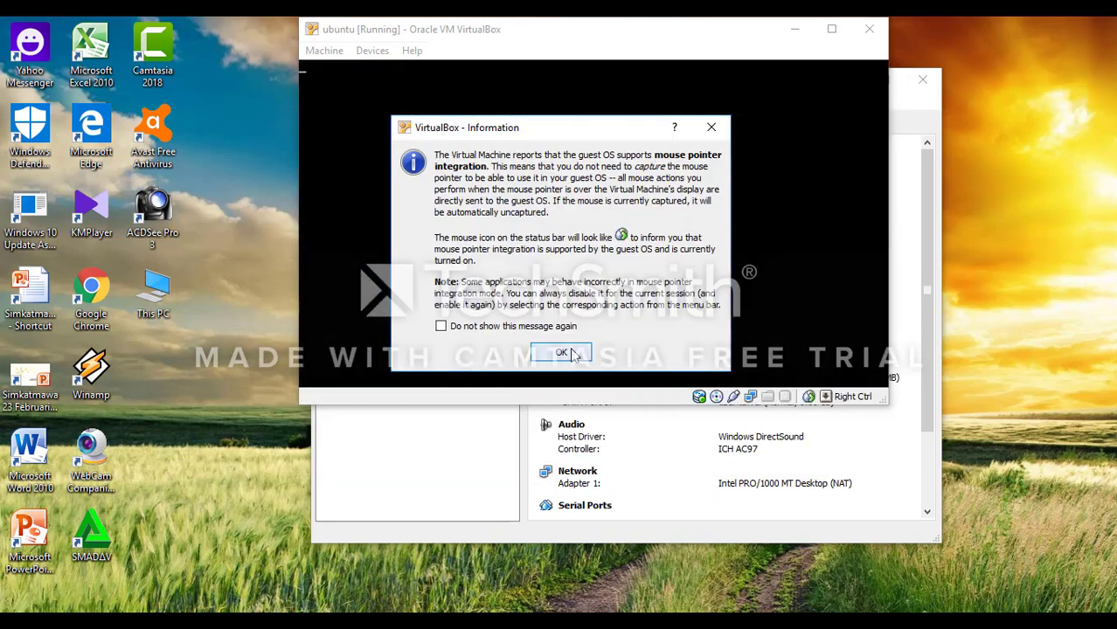
click(562, 353)
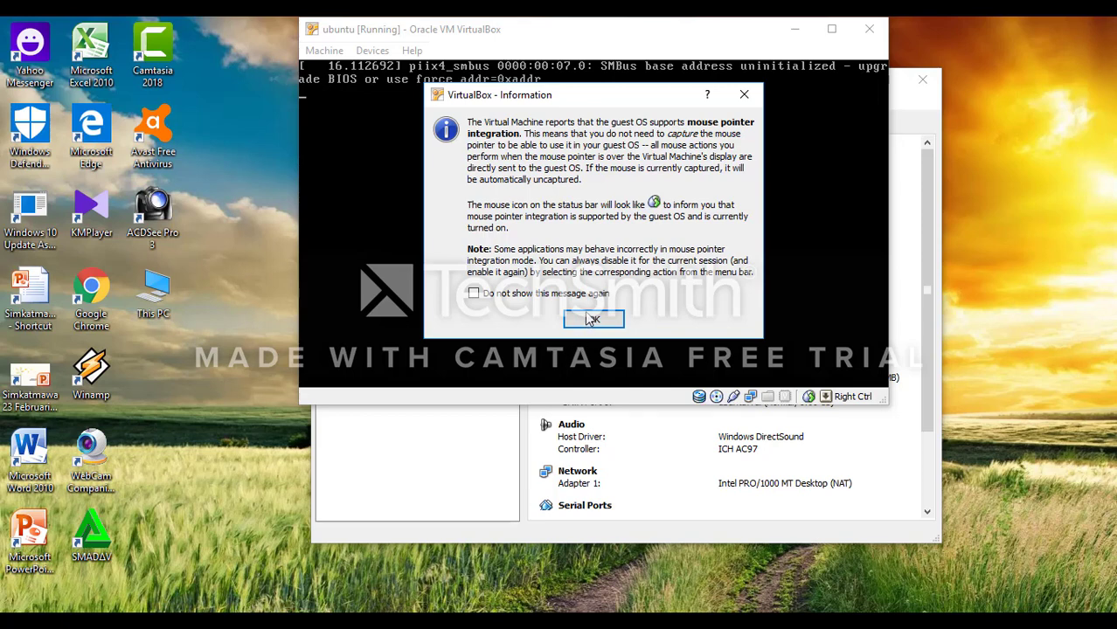
click(591, 320)
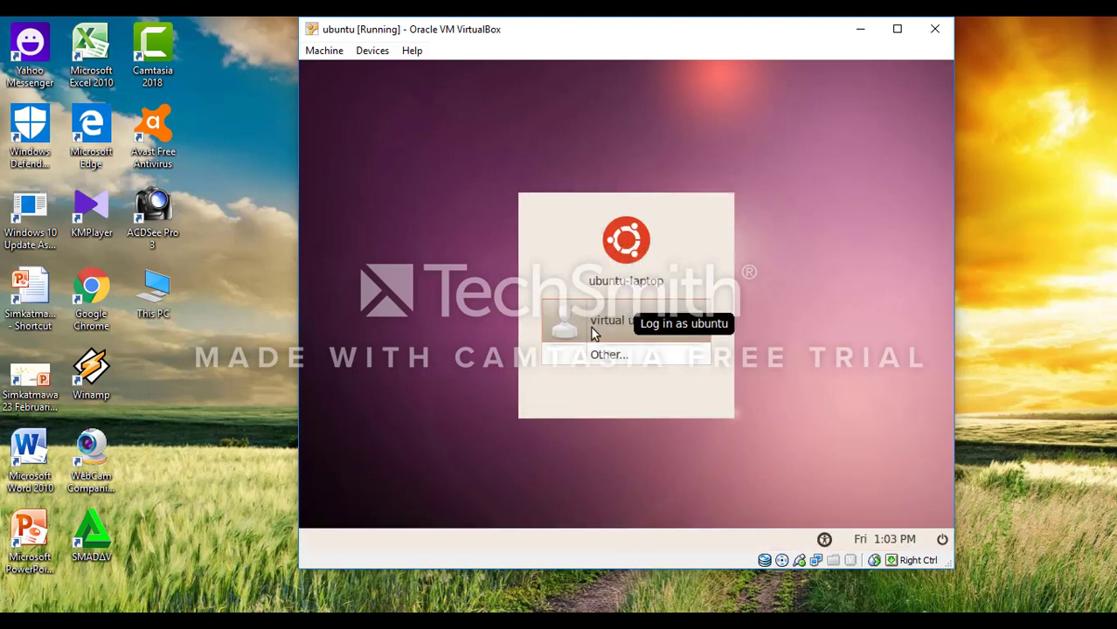
Step: Select the Ubuntu user in the greeter and log in with the account password
click(626, 330)
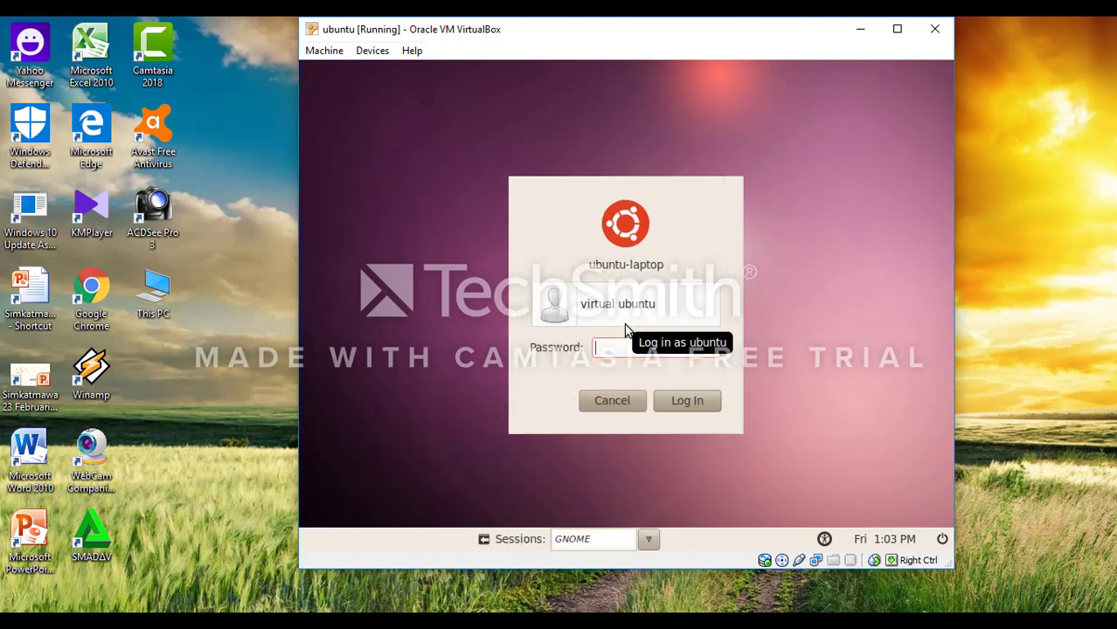
text(123)
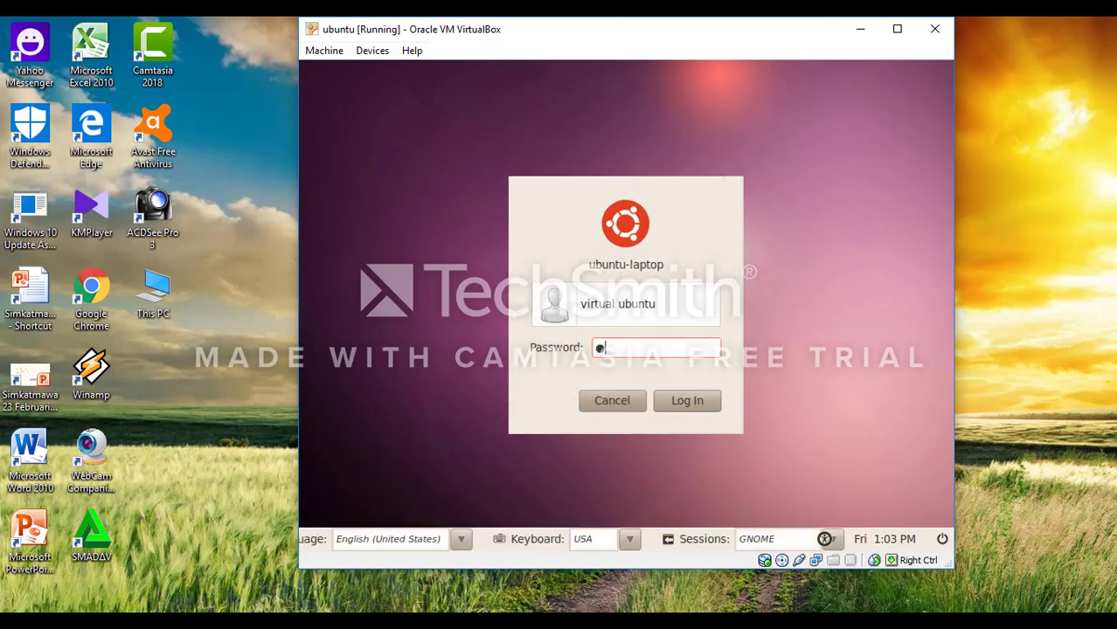
text(45)
click(709, 402)
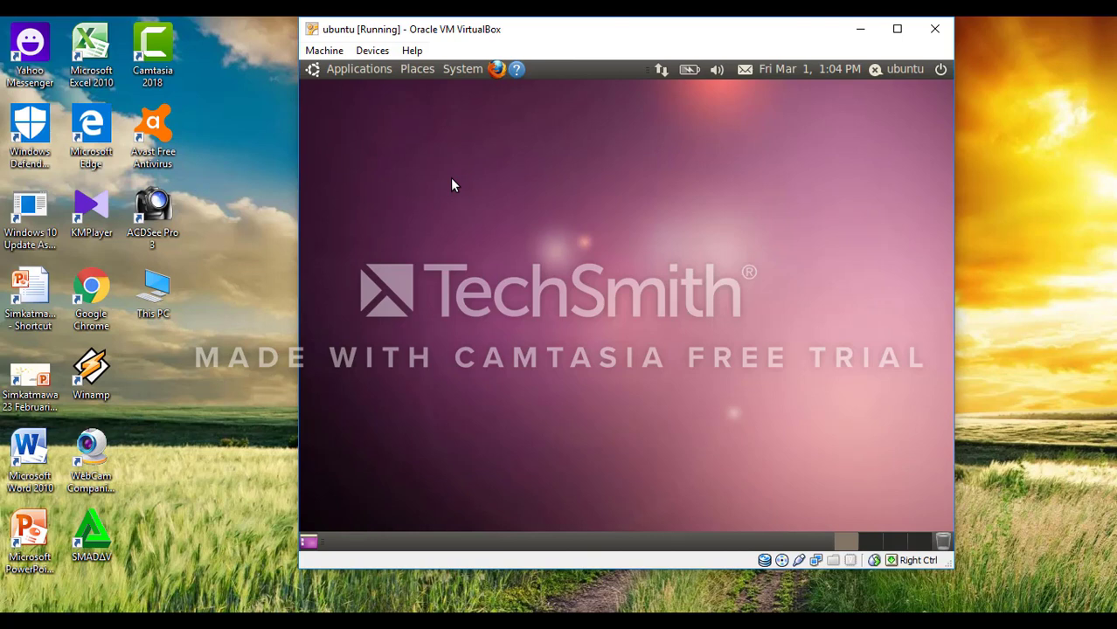
click(358, 69)
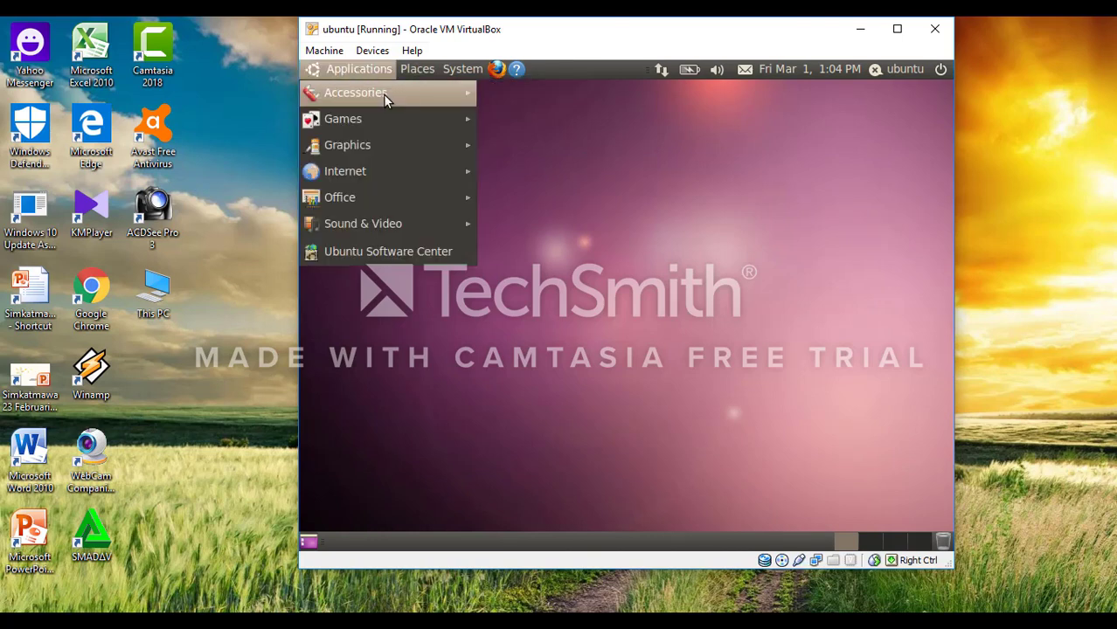
mouse_move(383, 125)
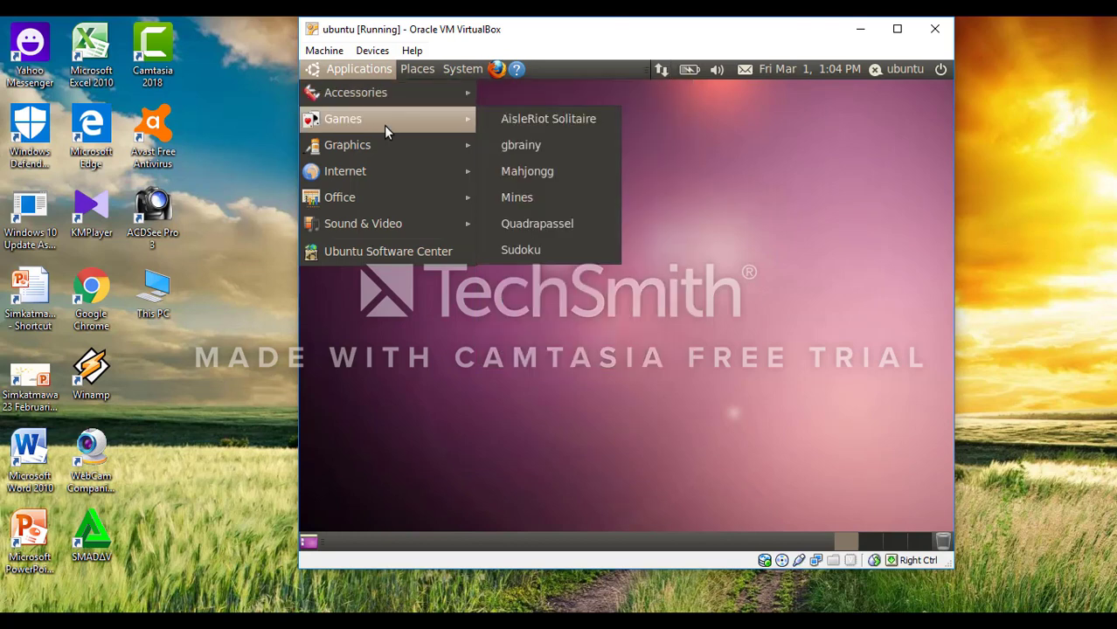
mouse_move(397, 173)
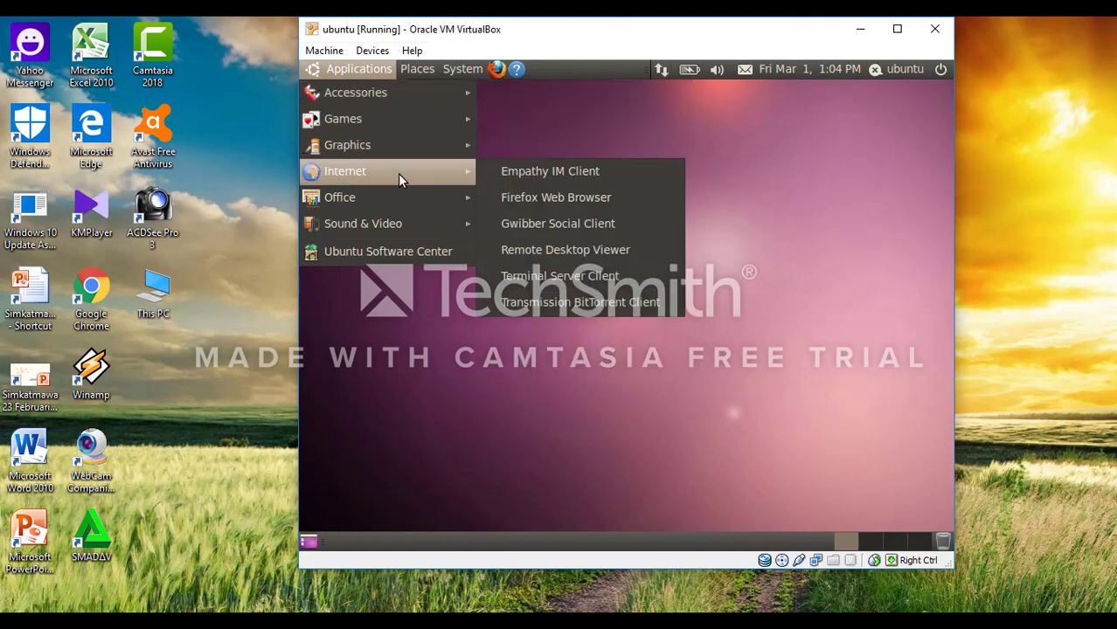
mouse_move(420, 222)
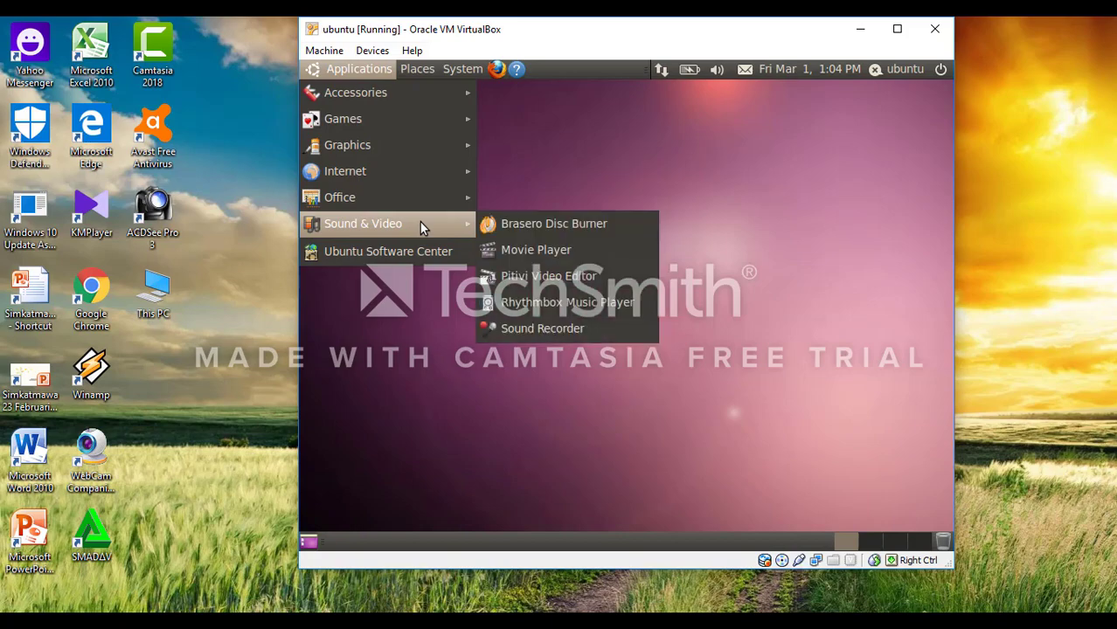
click(624, 176)
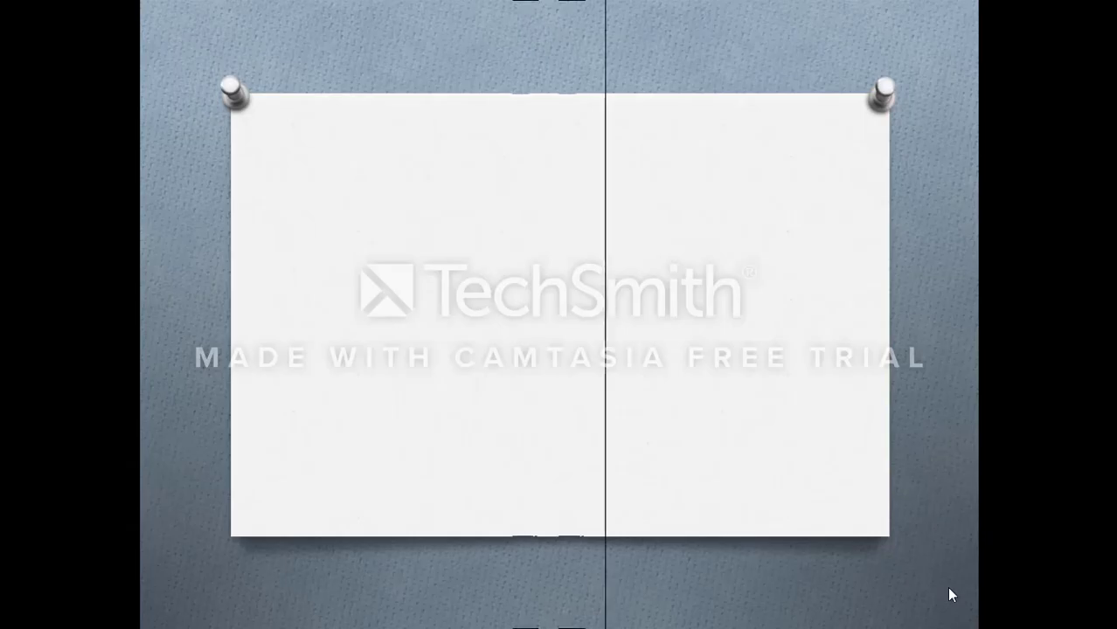